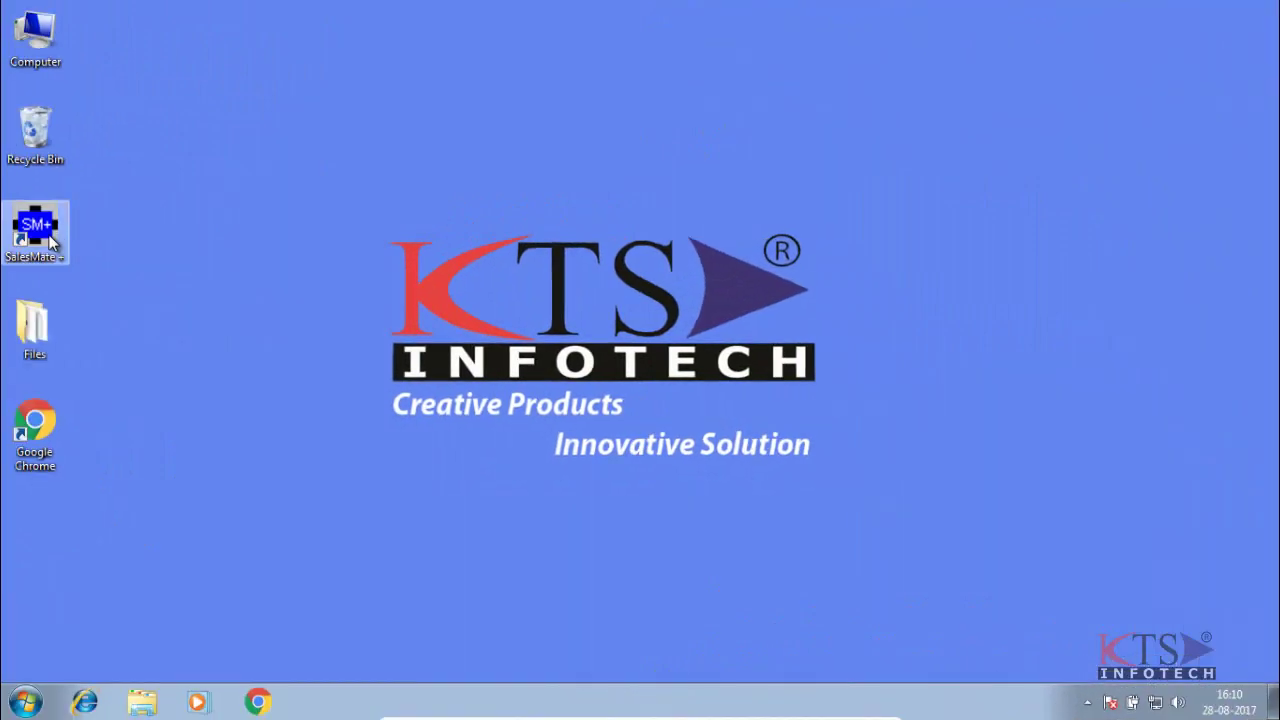
Launch SalesMate+ and enter item 2311 (KTS TimeTableMate) as the first bill row.
double_click(50, 236)
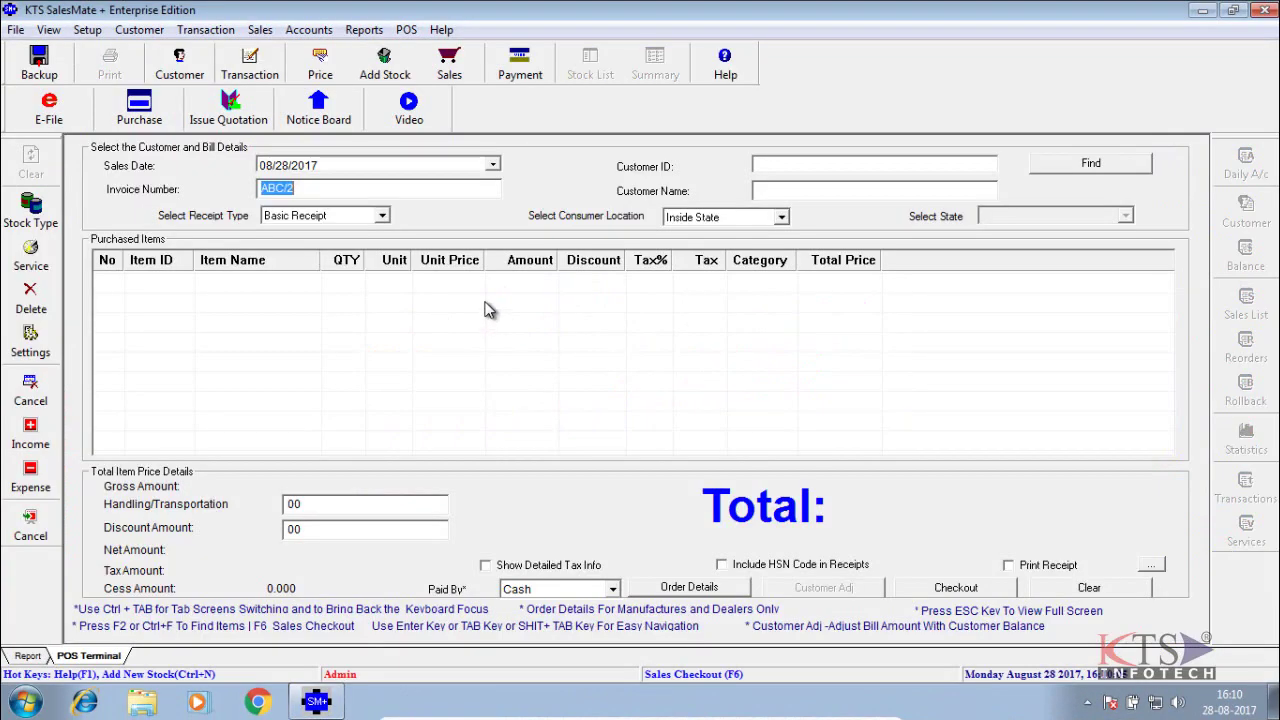
click(495, 315)
text(2)
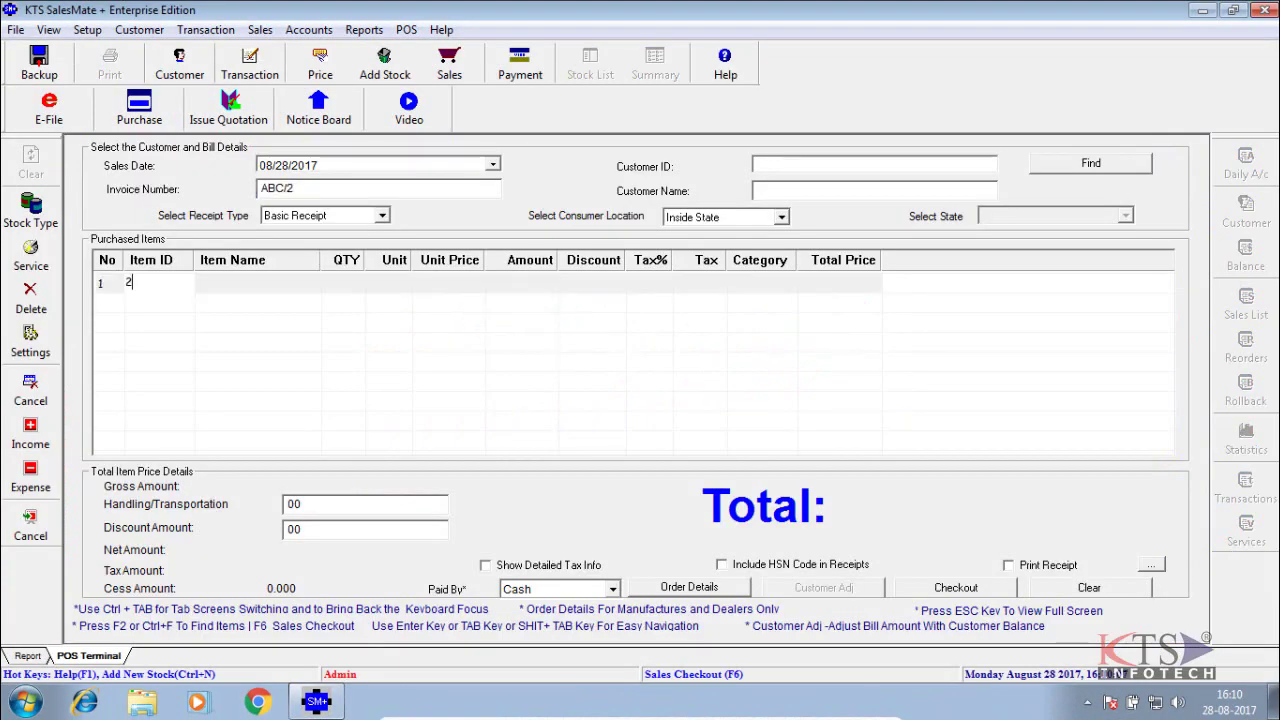
text(311)
key(Return)
Insert a second row holding item 2312 (KTS MoneyCare +).
right_click(500, 320)
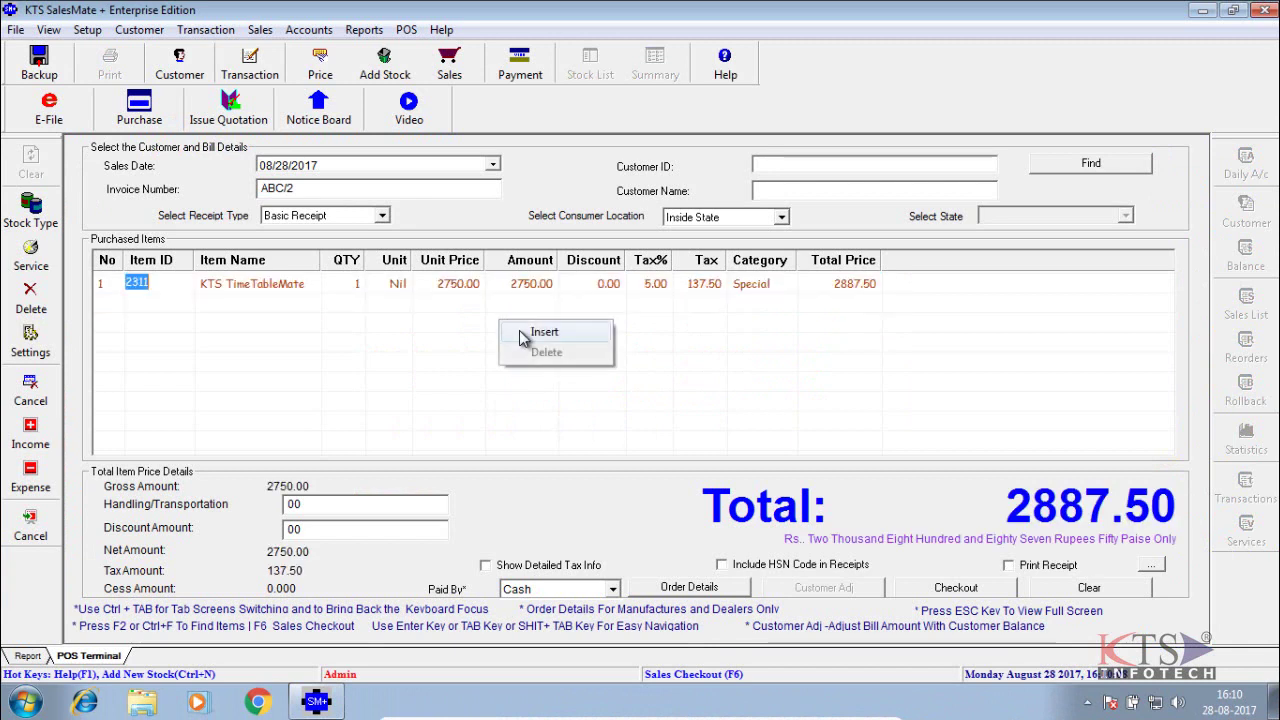
click(521, 336)
text(23)
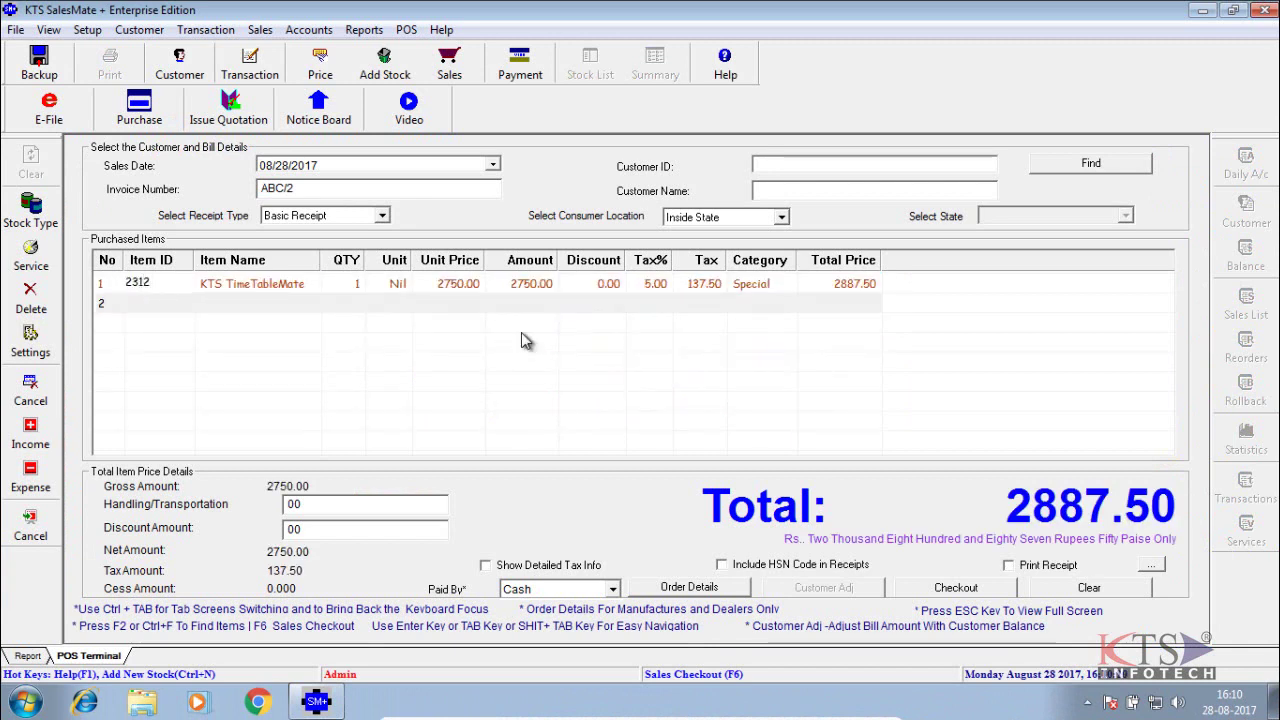
key(Return)
click(345, 505)
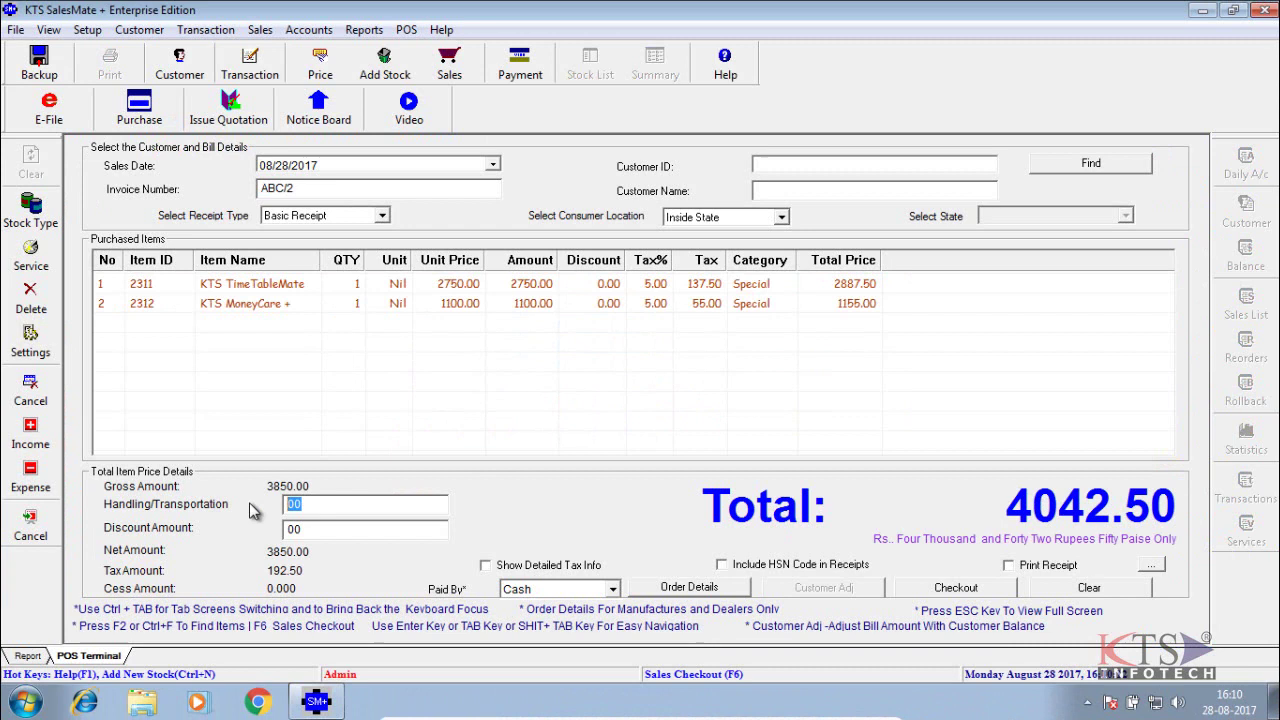
Enter a 100 handling/transportation charge and a 50 discount amount.
text(100)
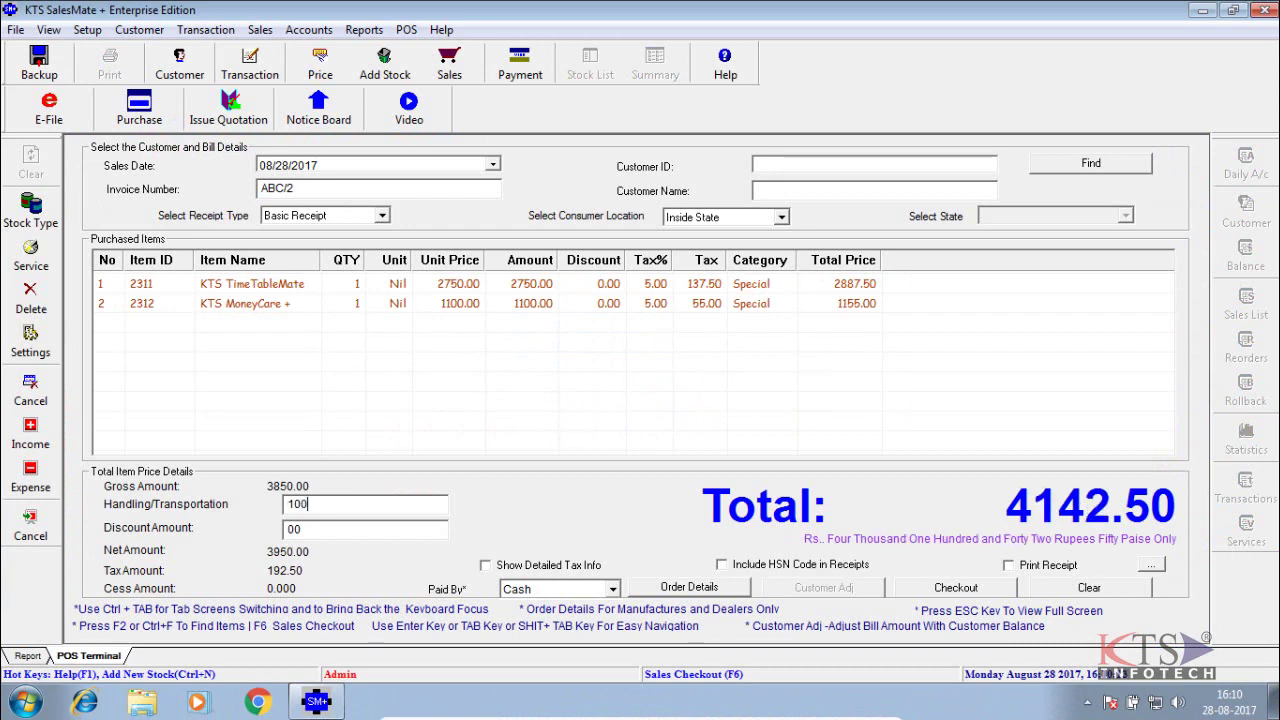
click(291, 529)
text(50)
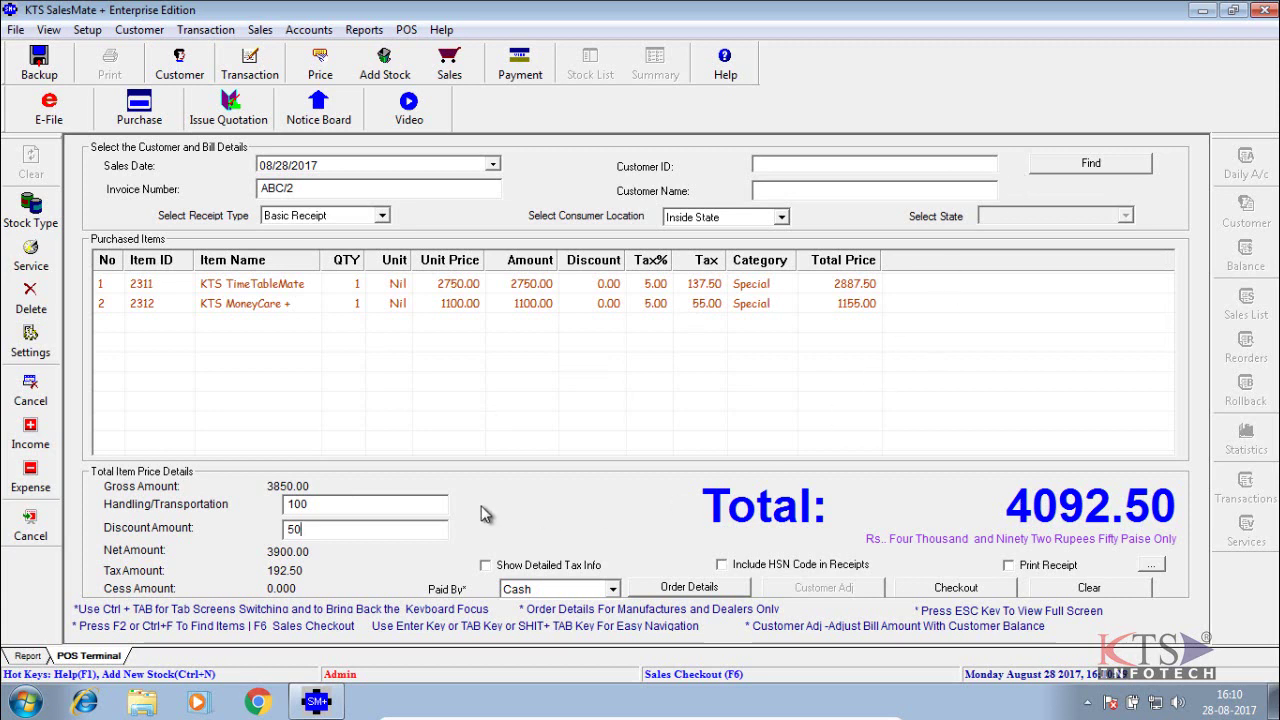
Include HSN codes in receipts and set the receipt type to Detailed Receipt.
click(813, 558)
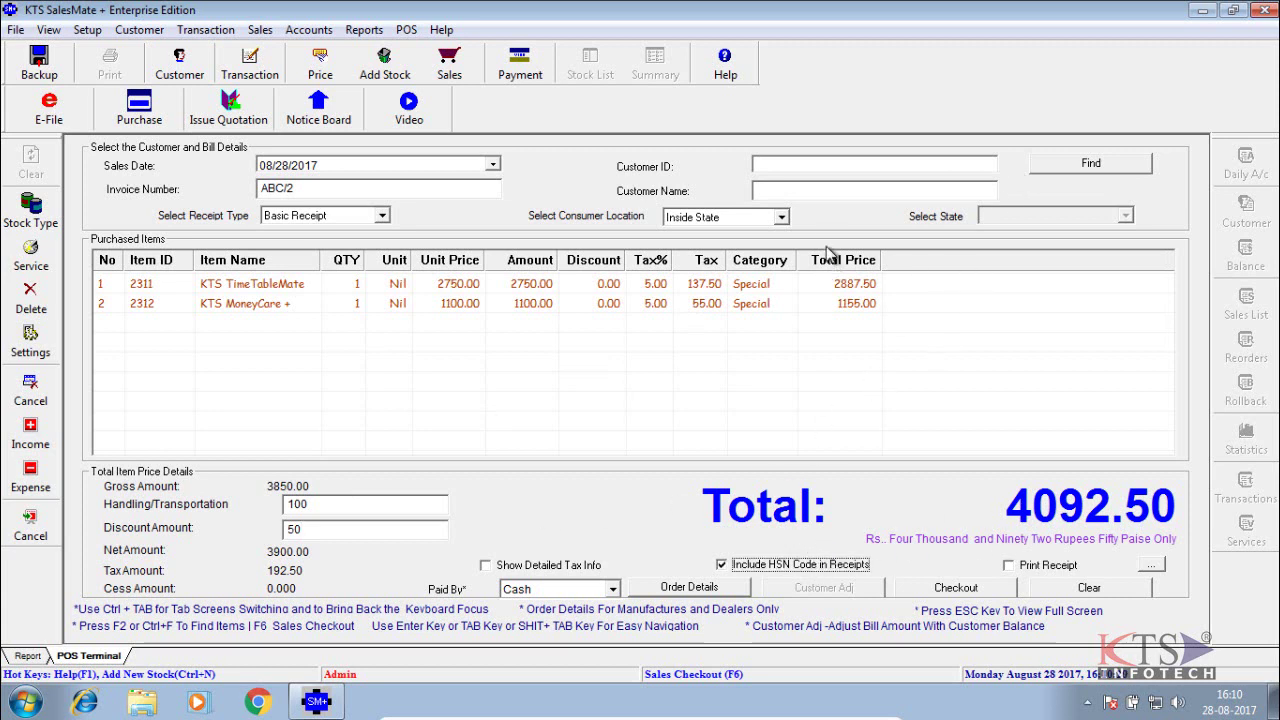
click(381, 218)
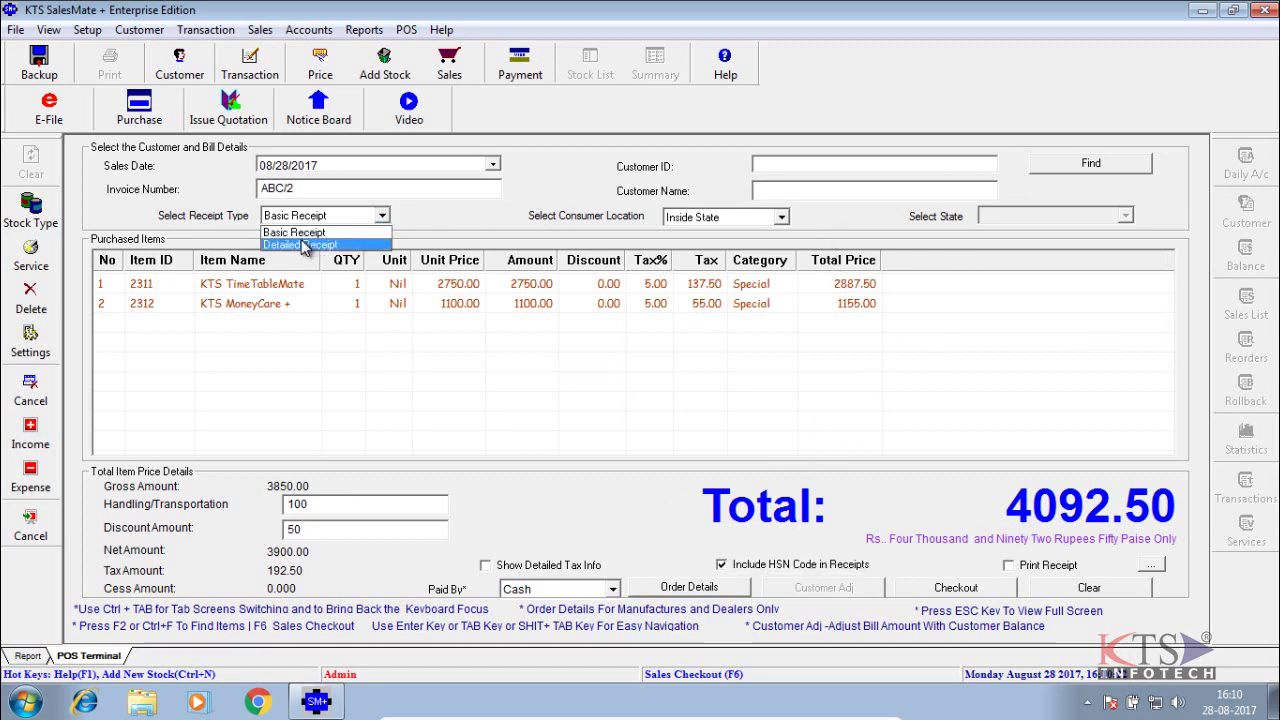
click(304, 245)
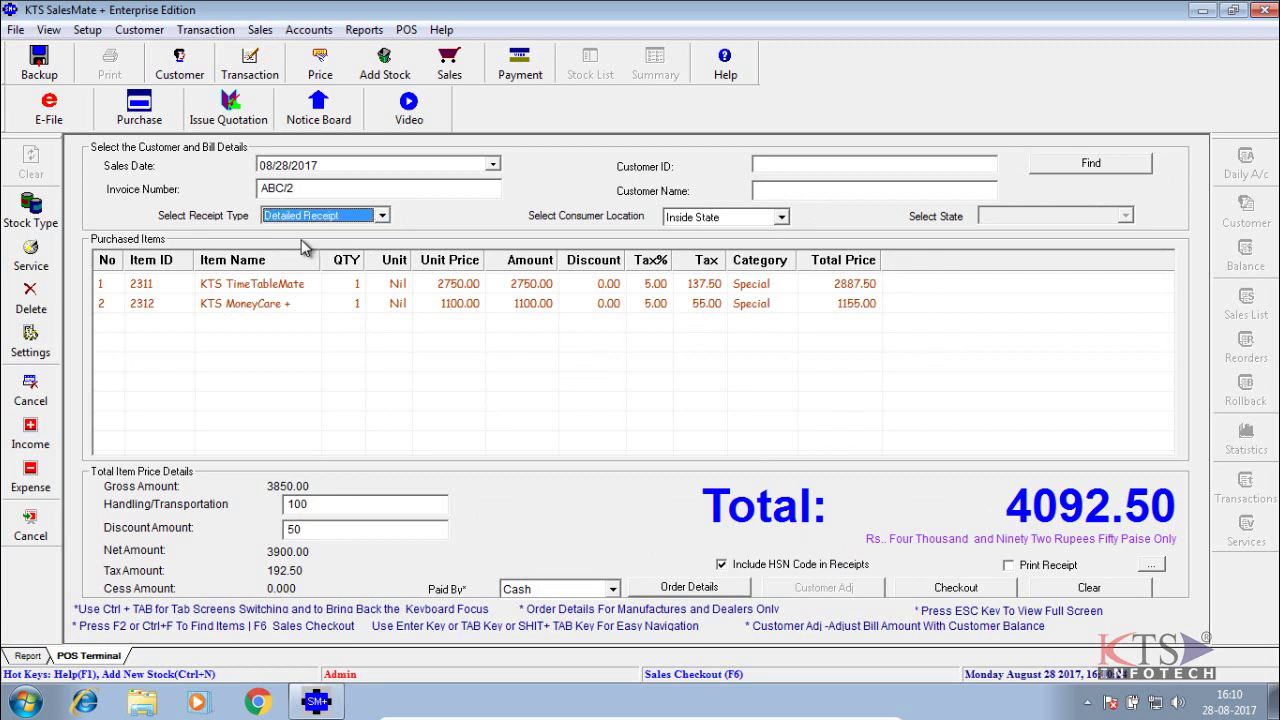
Clear the Customer ID, then pick the customer from Find Customer with Show All Customers ticked.
click(803, 168)
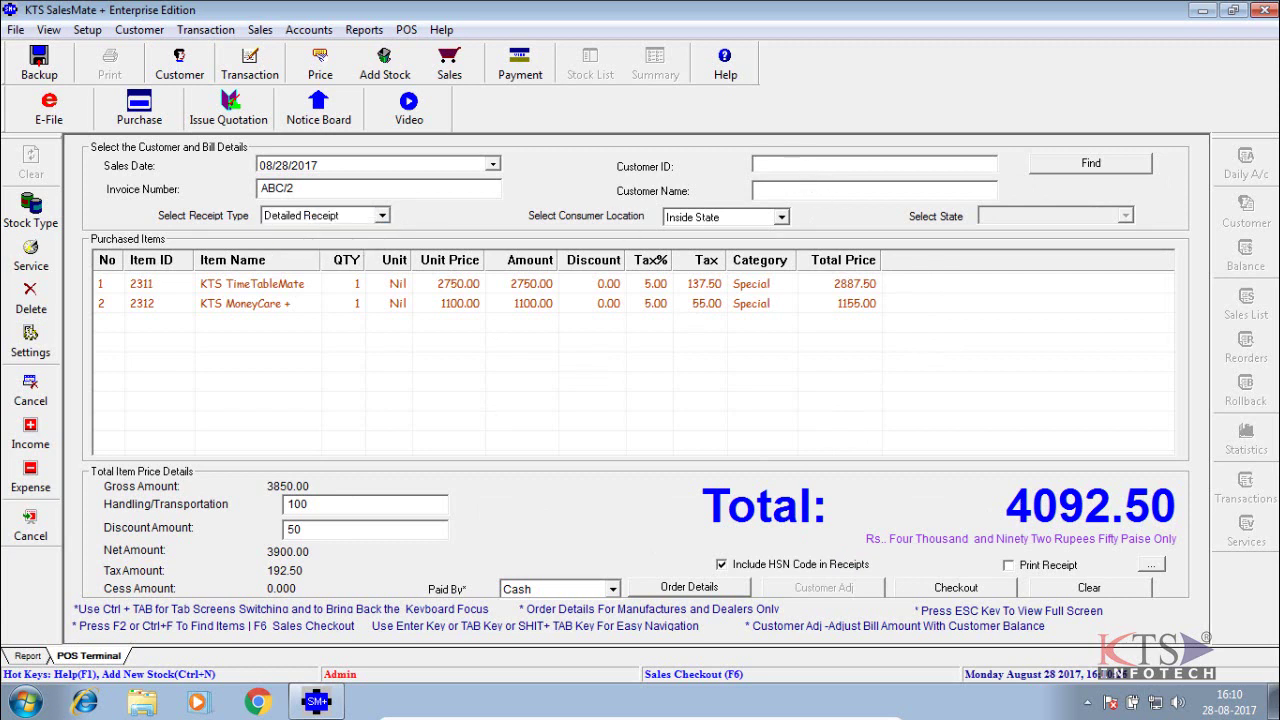
text(500)
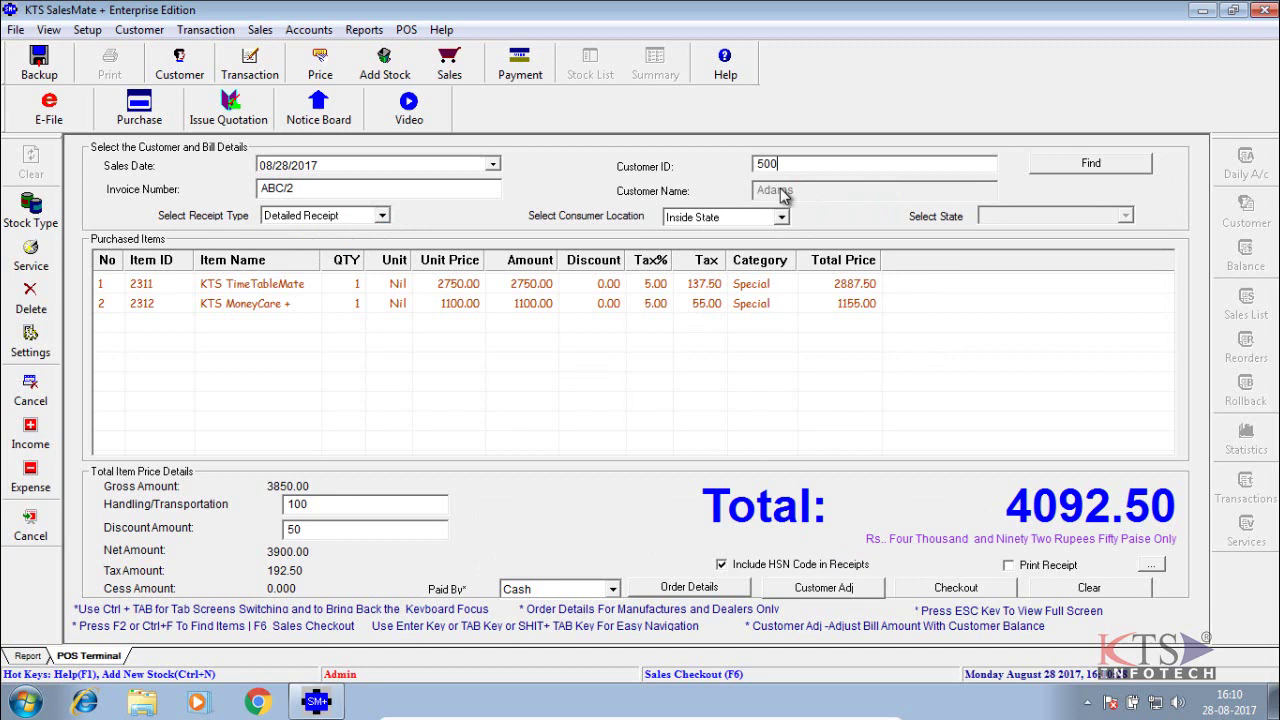
drag(786, 166, 716, 168)
key(BackSpace)
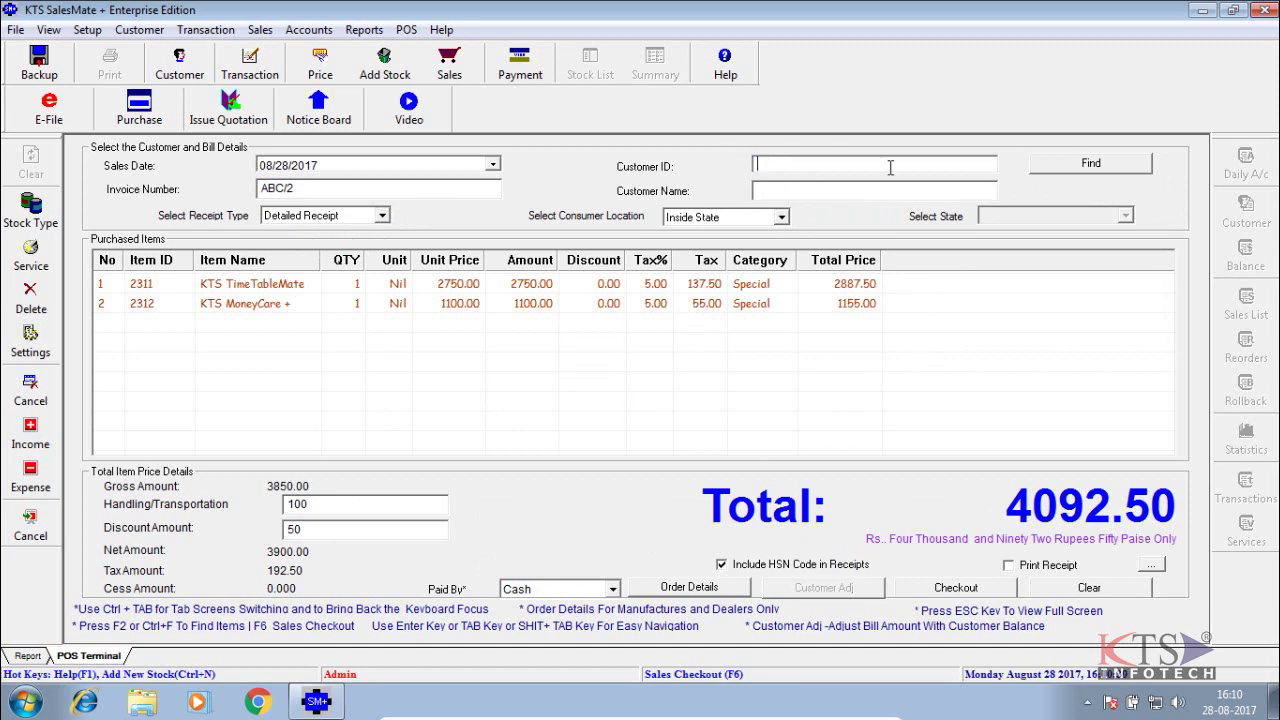
click(1108, 168)
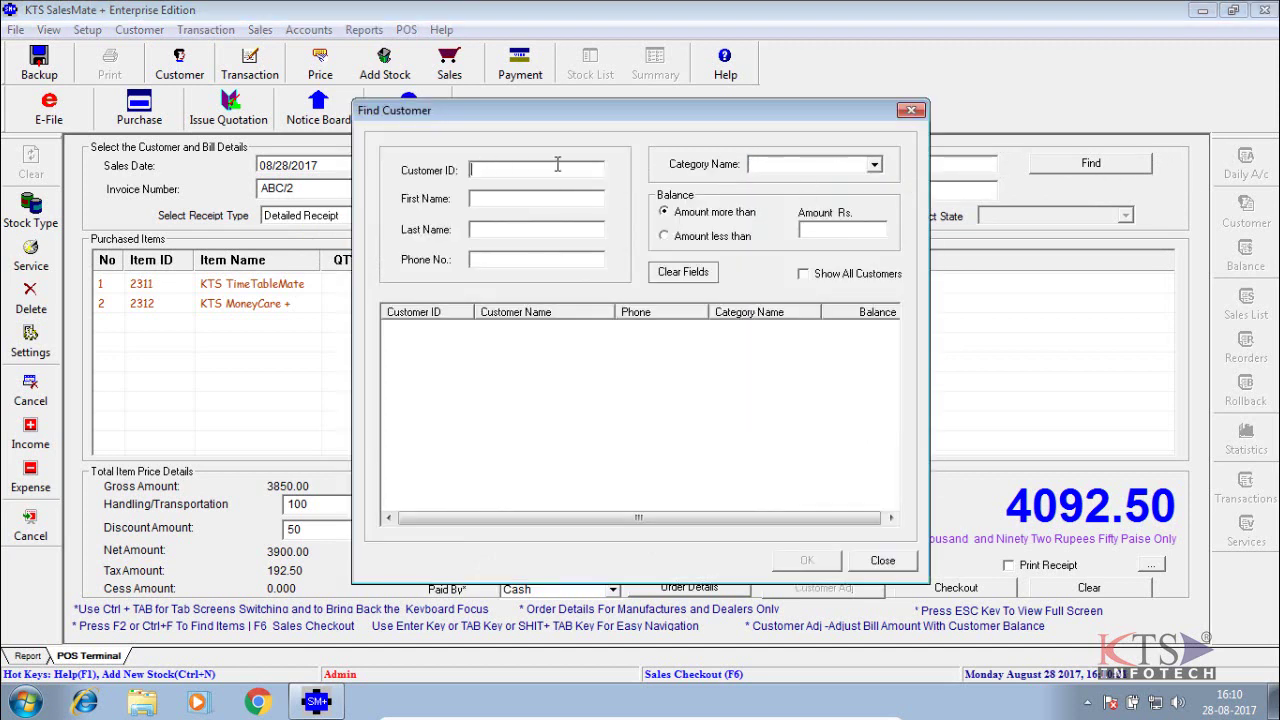
click(842, 273)
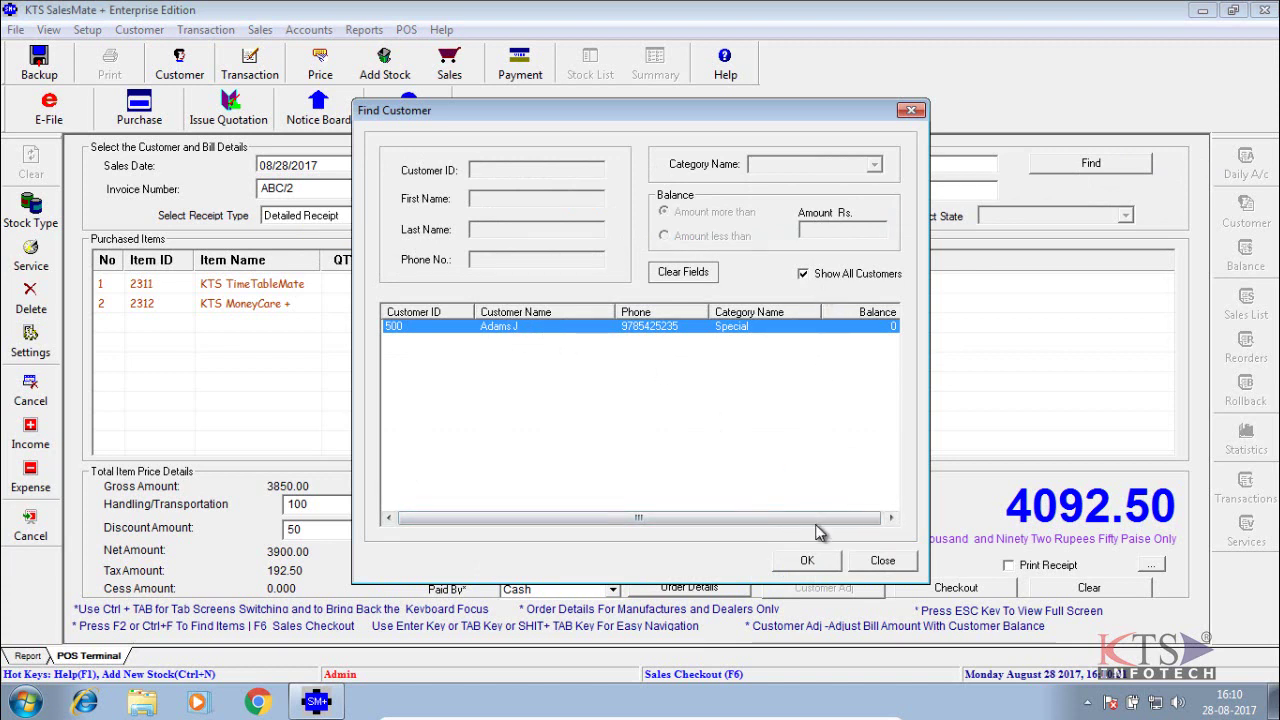
click(807, 561)
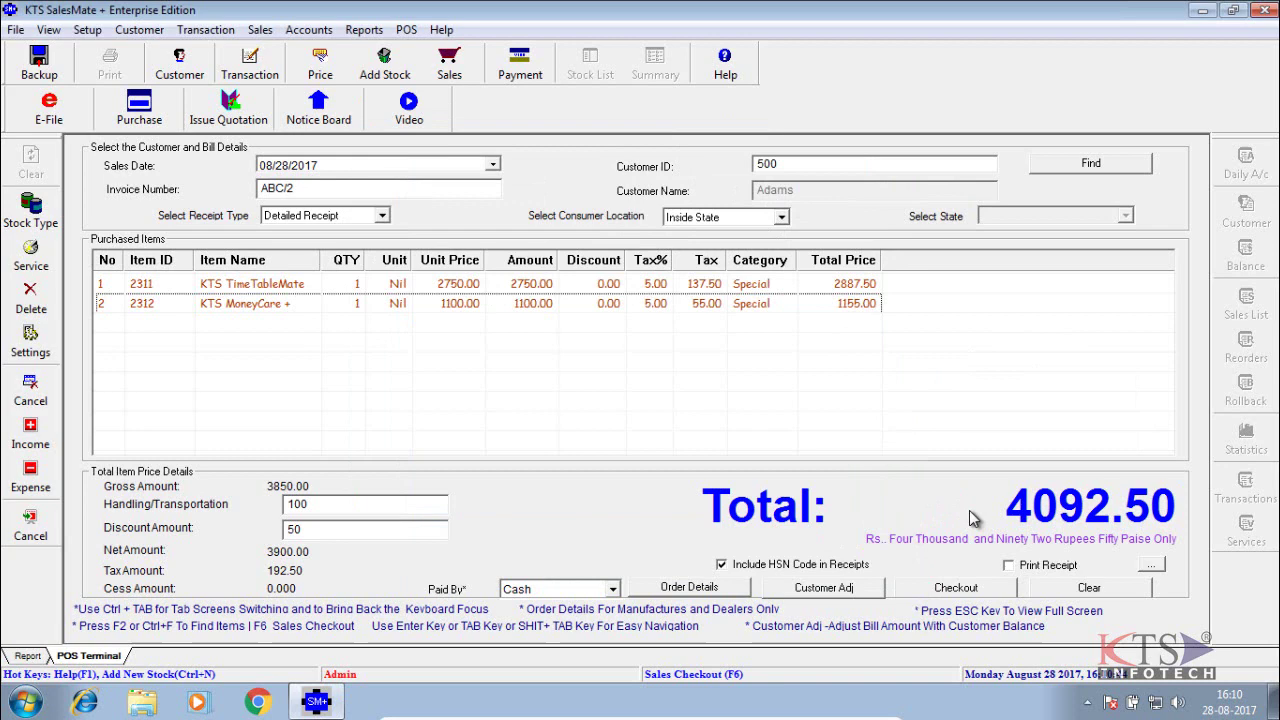
Check out invoice ABC/2 and scroll through its 4092.50 tax invoice on the Report tab.
click(955, 595)
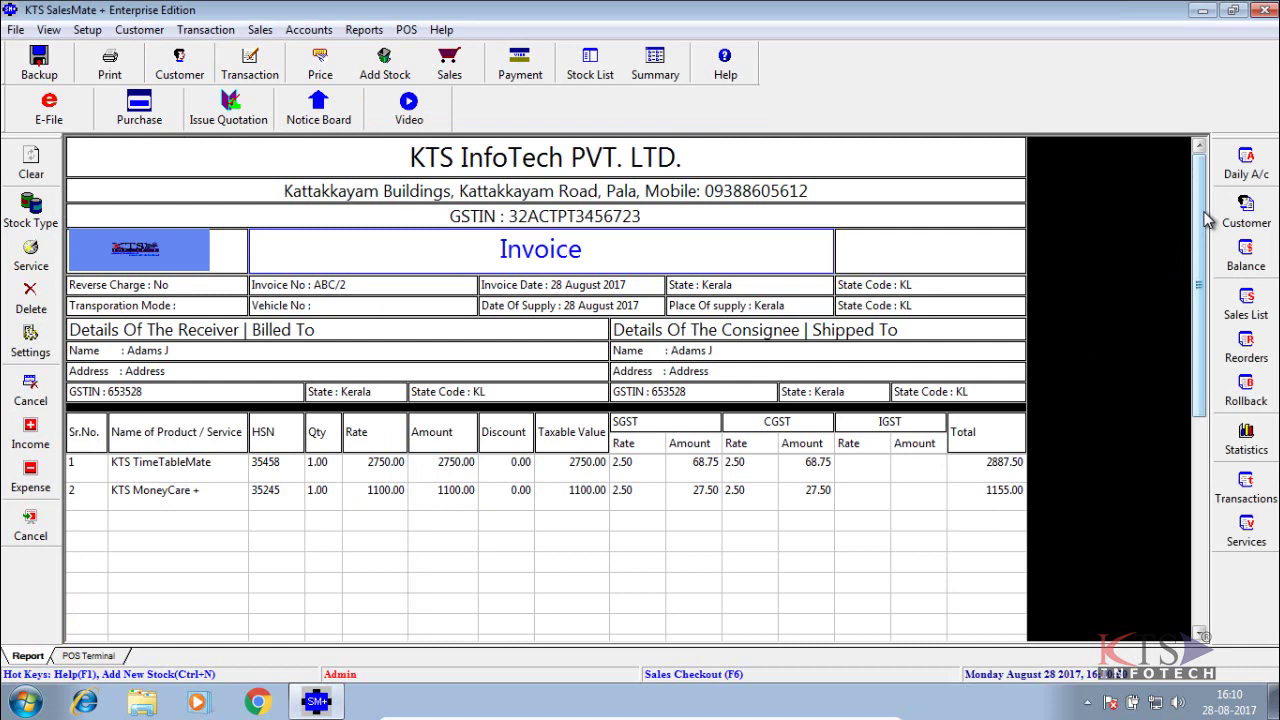
scroll(1207, 220, down, 1)
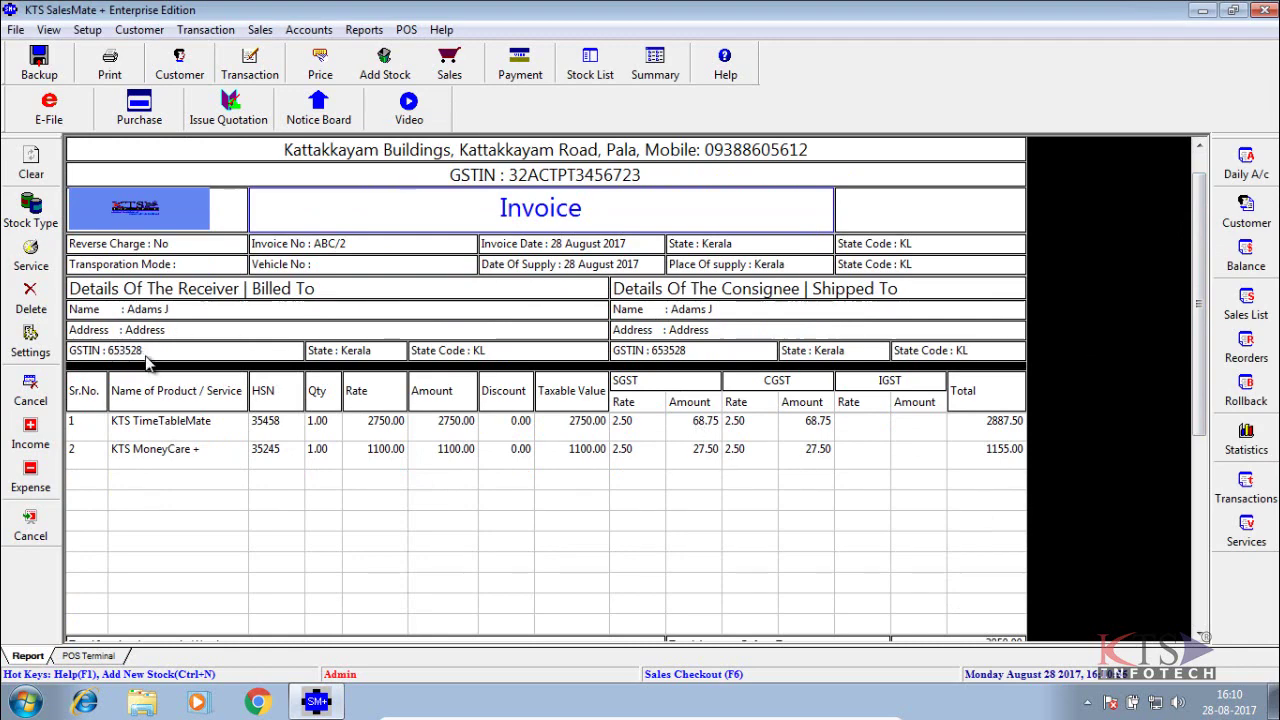
drag(1207, 228, 1218, 175)
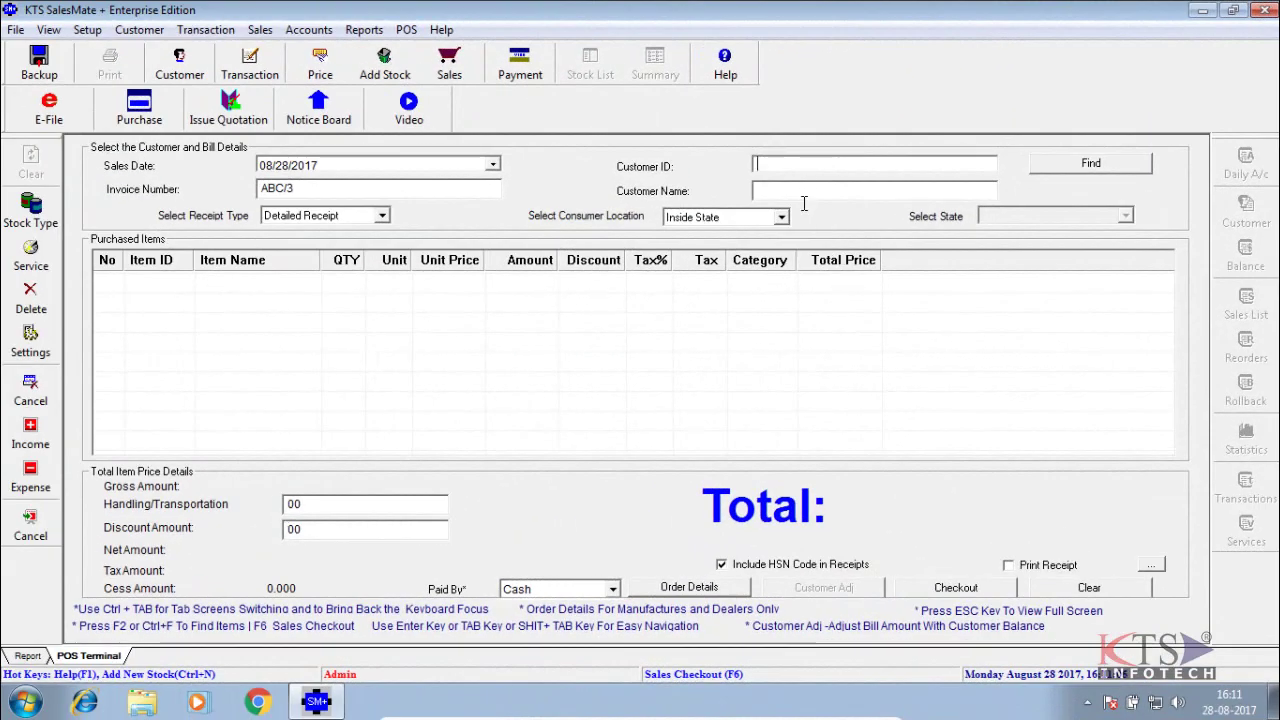
Add items 2311 and 2312 to the new invoice ABC/3.
click(286, 316)
text(2311)
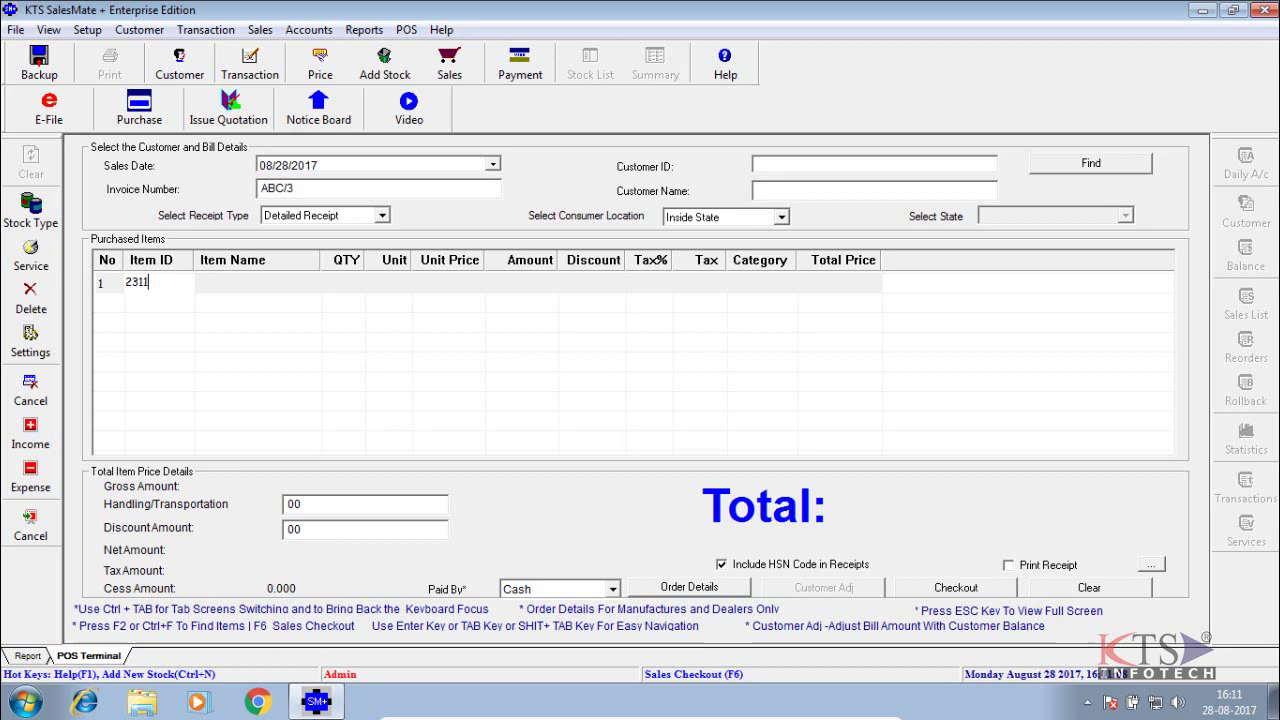
key(Return)
text(2312)
key(Return)
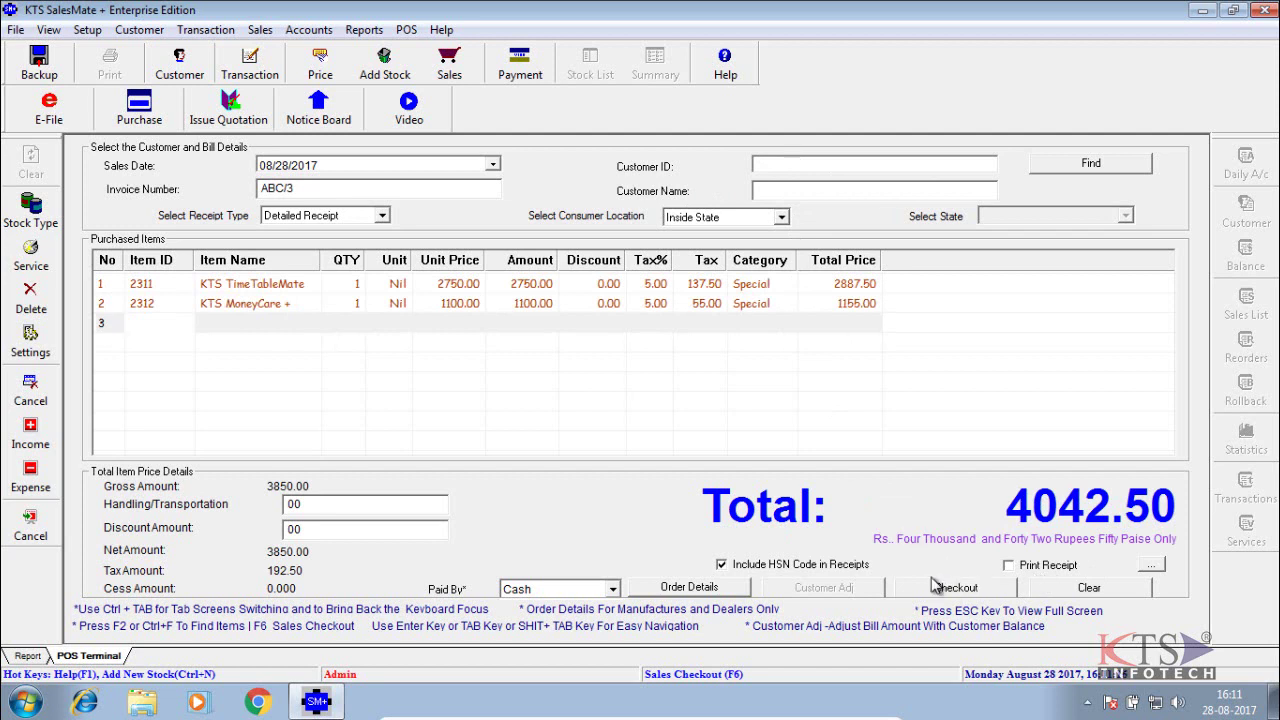
Choose Basic Receipt and check out, previewing the tax invoice.
click(382, 215)
click(340, 234)
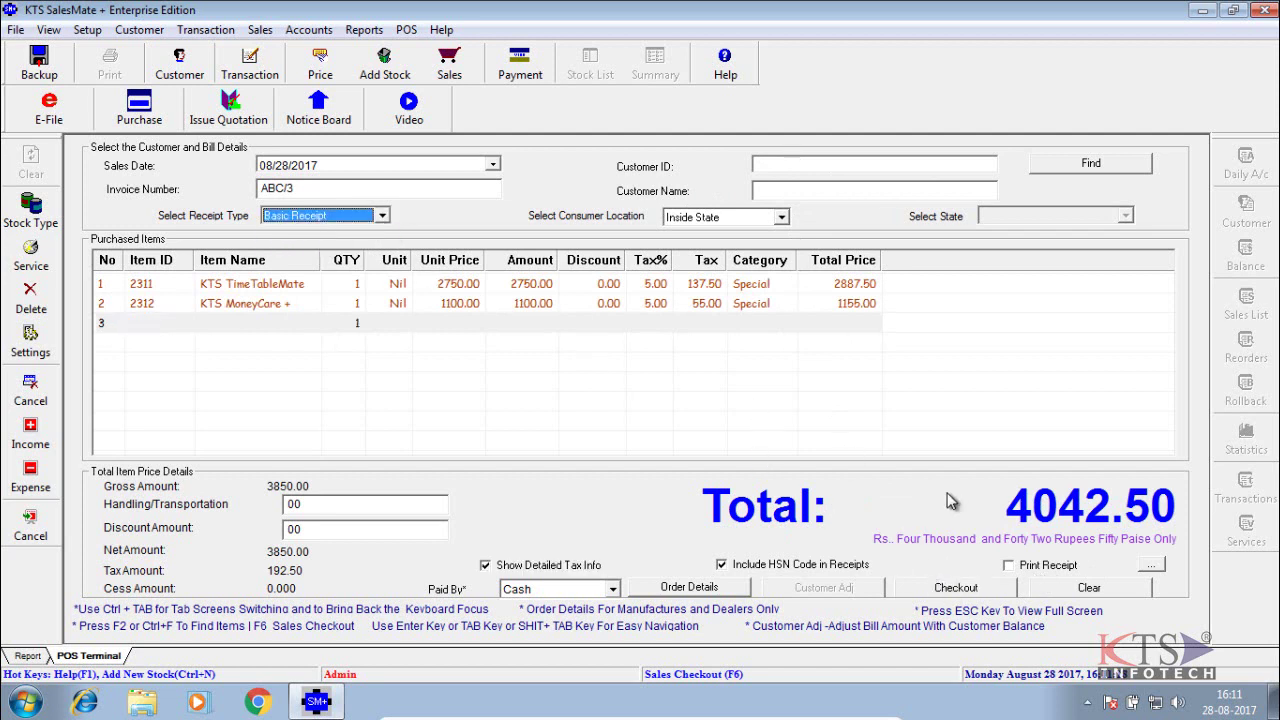
click(955, 588)
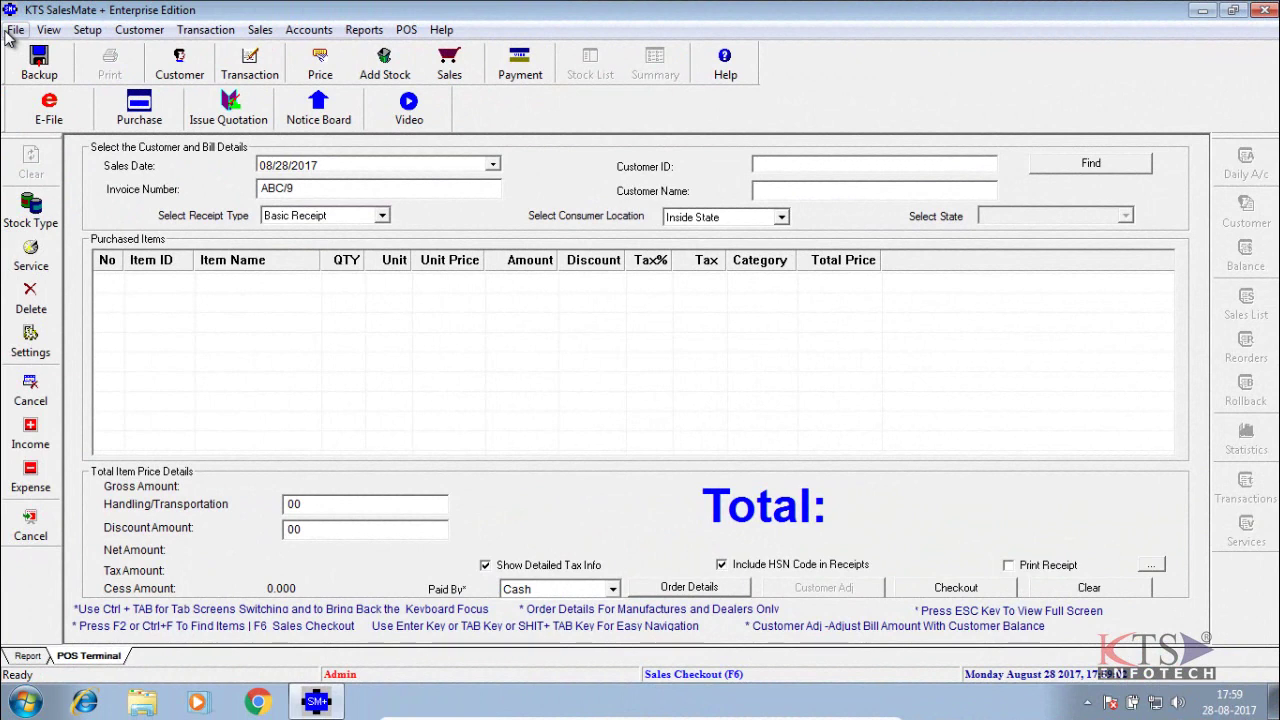
In File > POS > Print POS Receipts, find bill ABC/8 and preview its receipt.
click(12, 31)
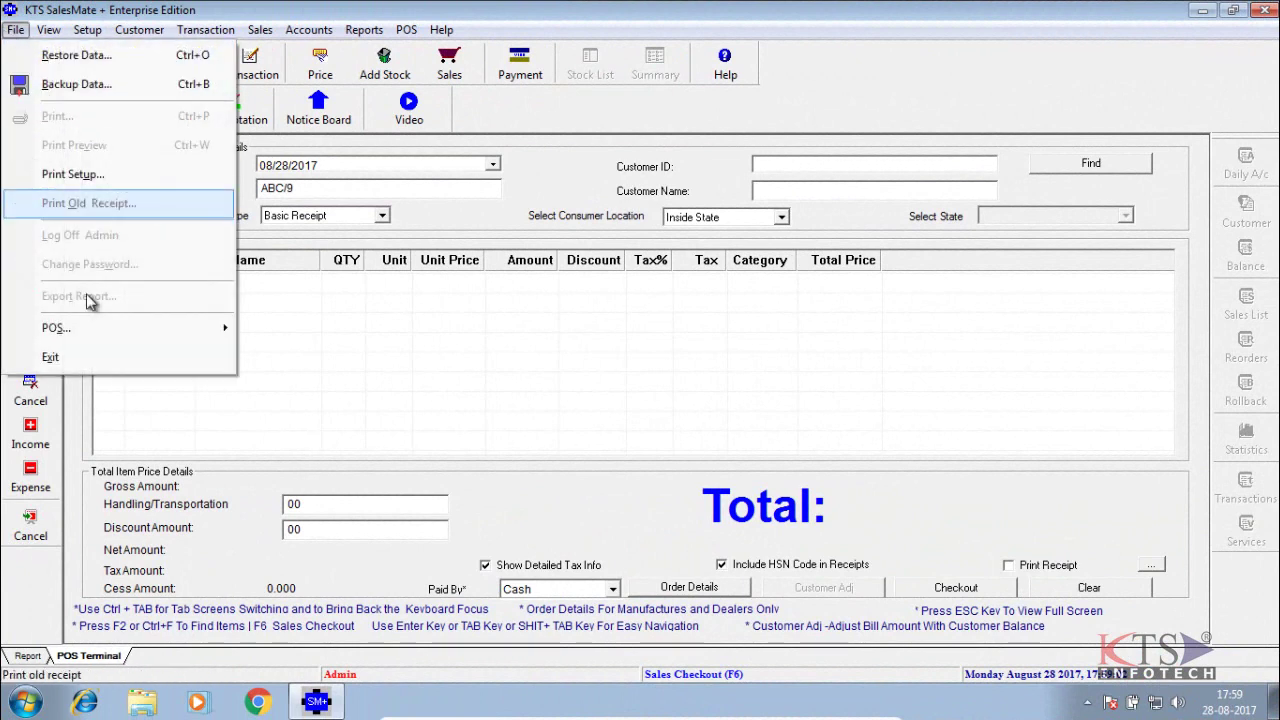
mouse_move(98, 340)
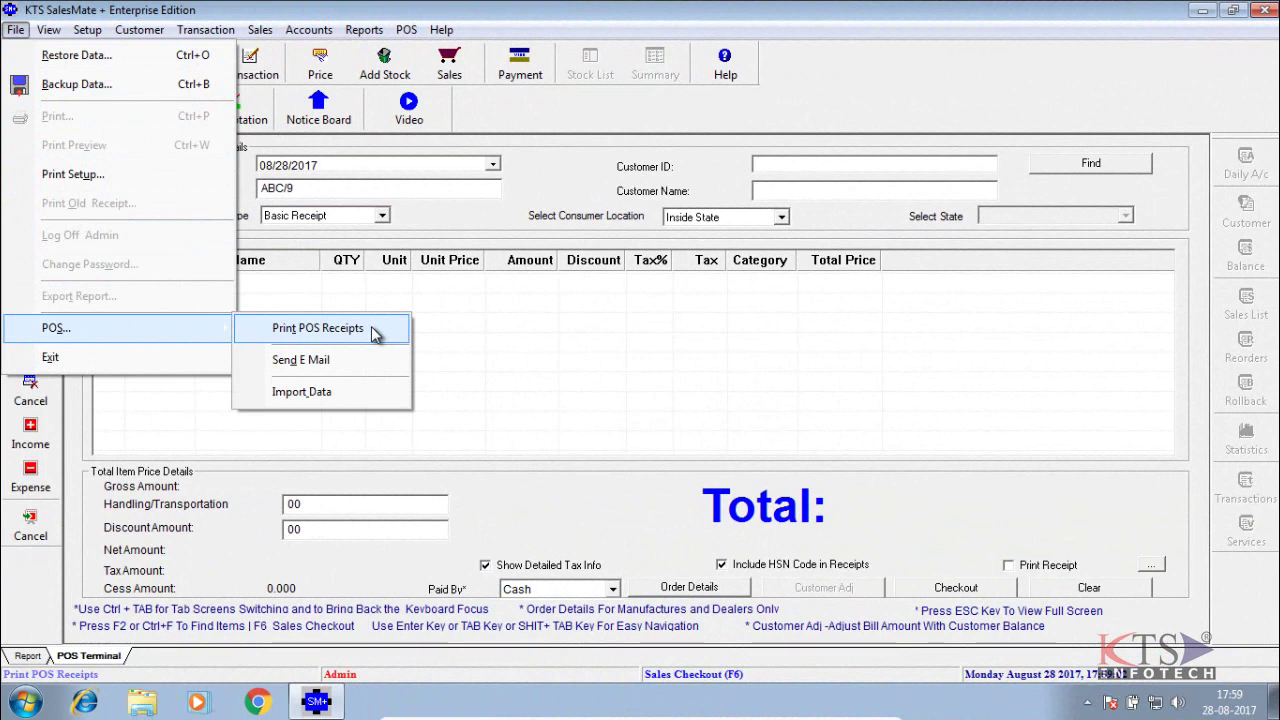
click(371, 328)
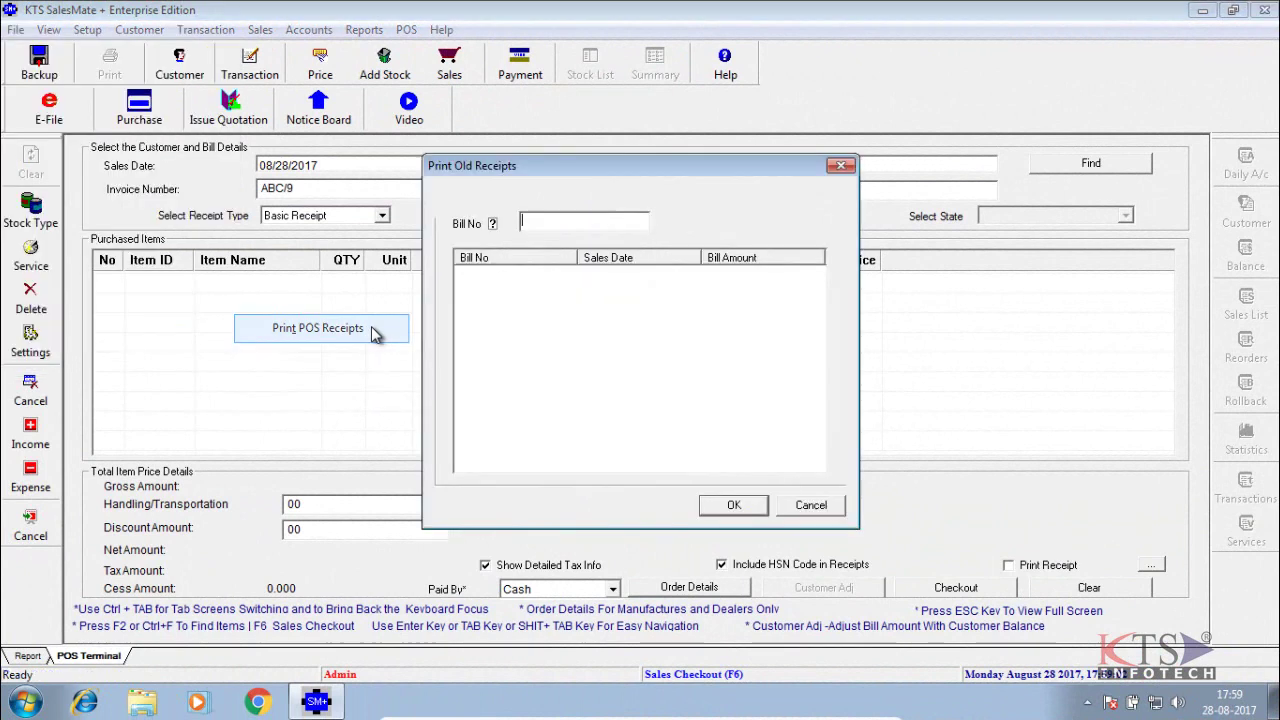
click(648, 227)
text(ABC)
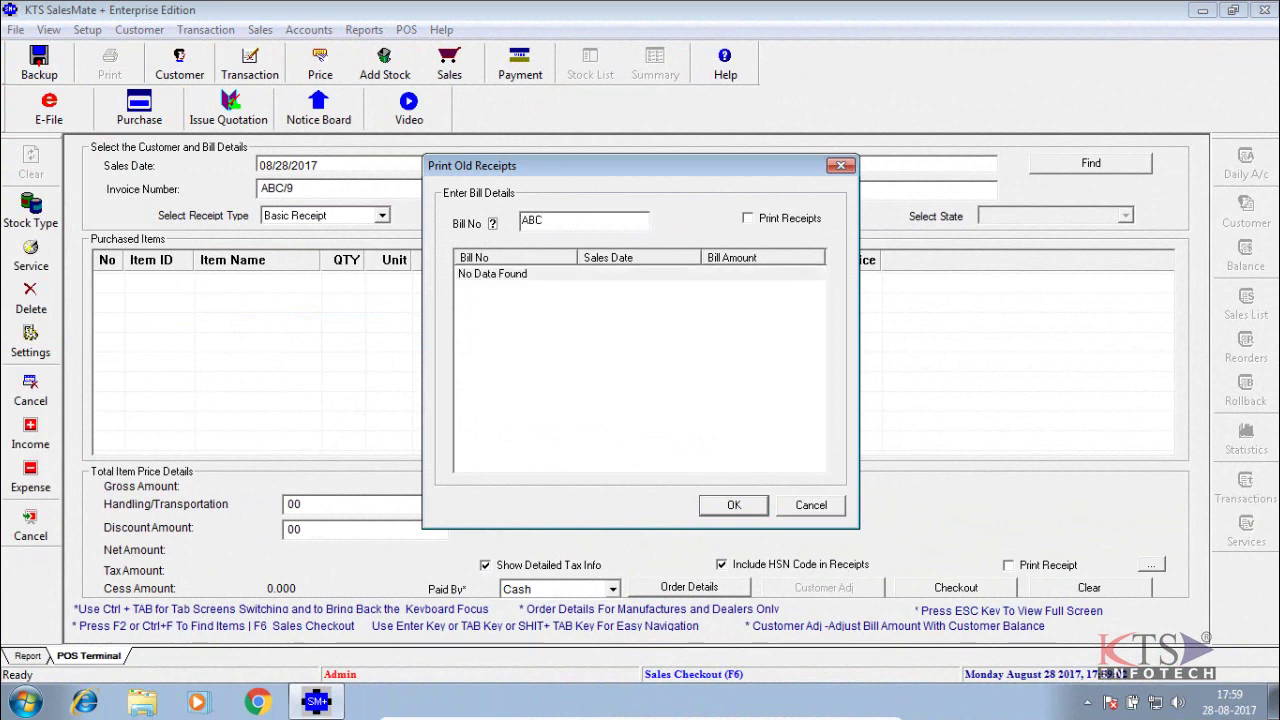
text(/8)
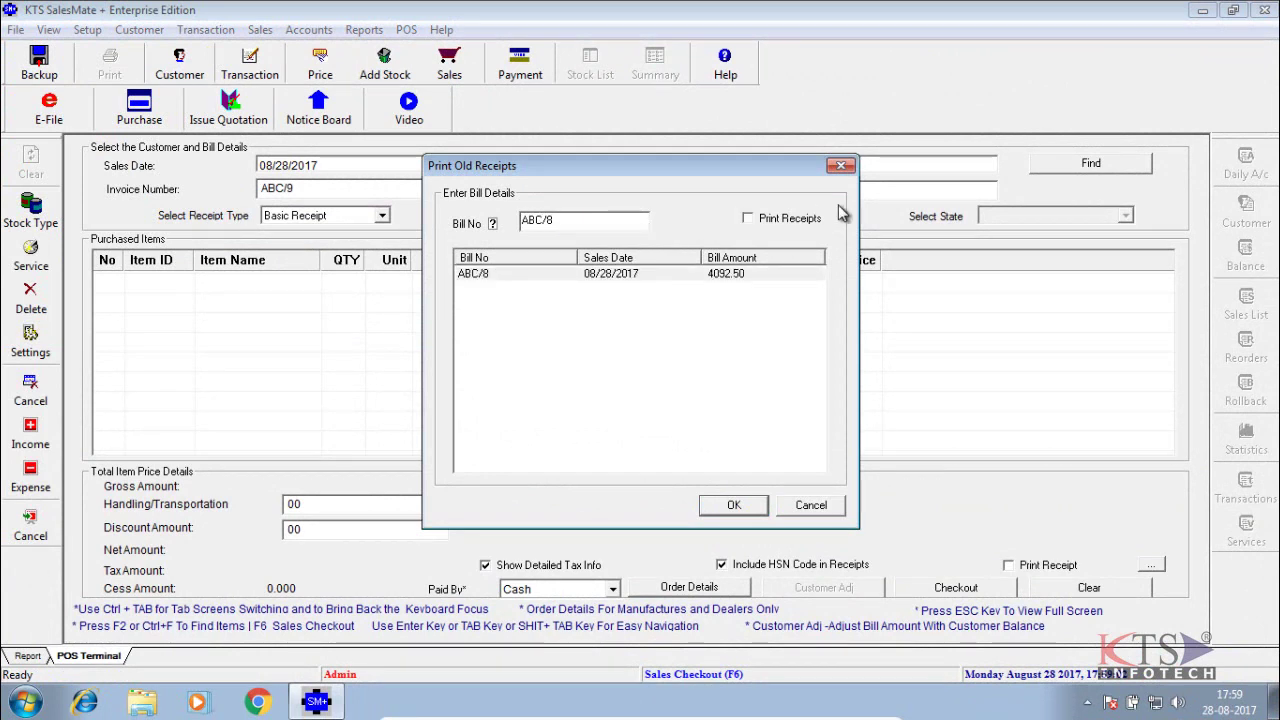
click(640, 273)
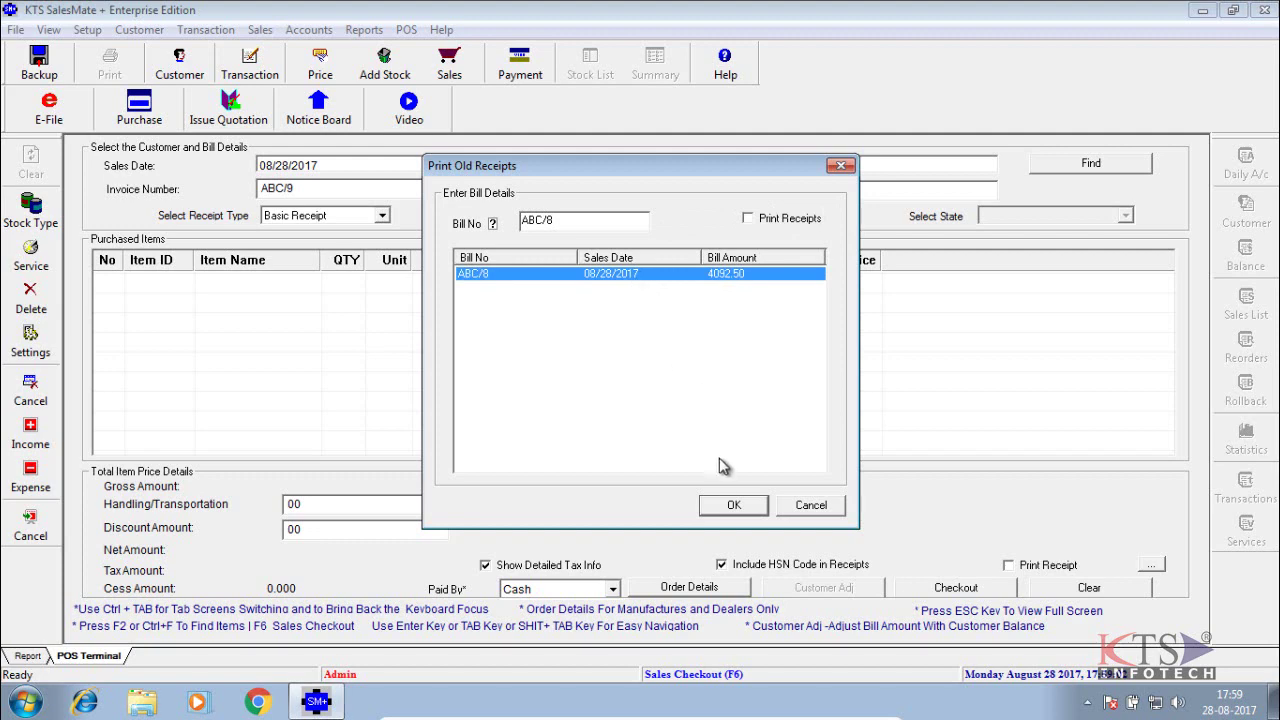
click(735, 505)
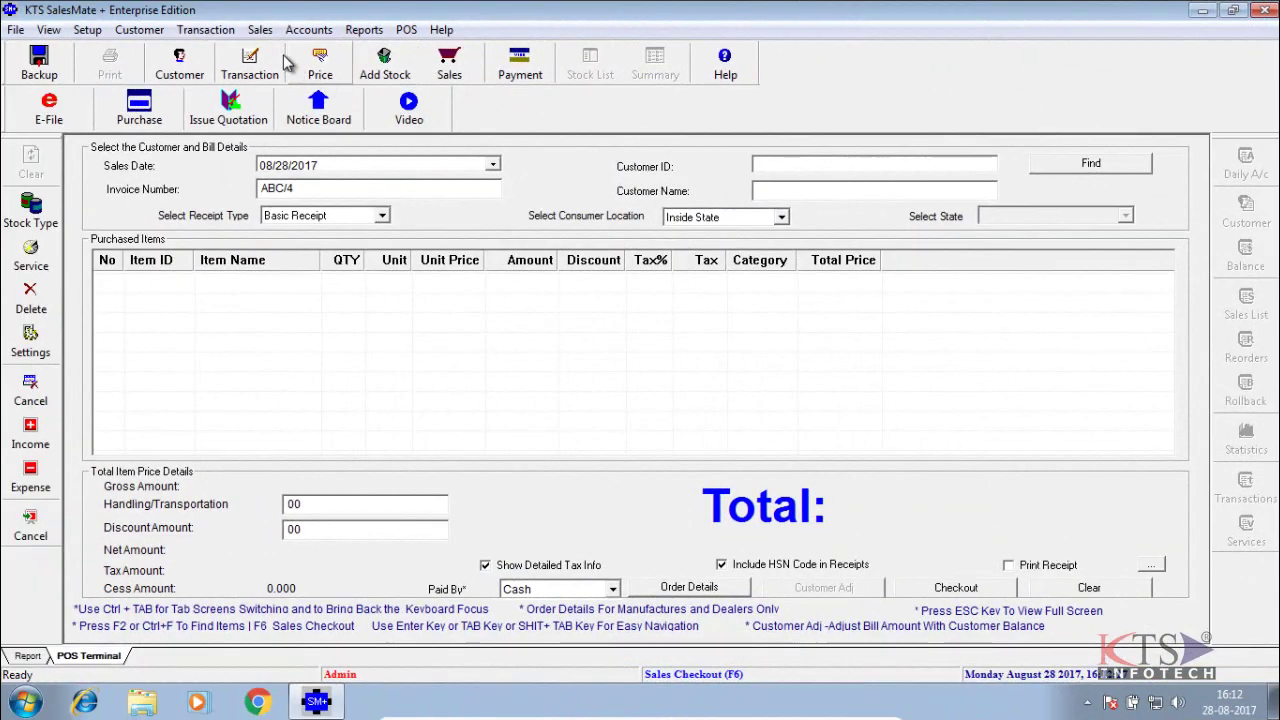
In Sales > Cancel Sales, search by Date instead of bill number and open bill ABC/3.
click(260, 30)
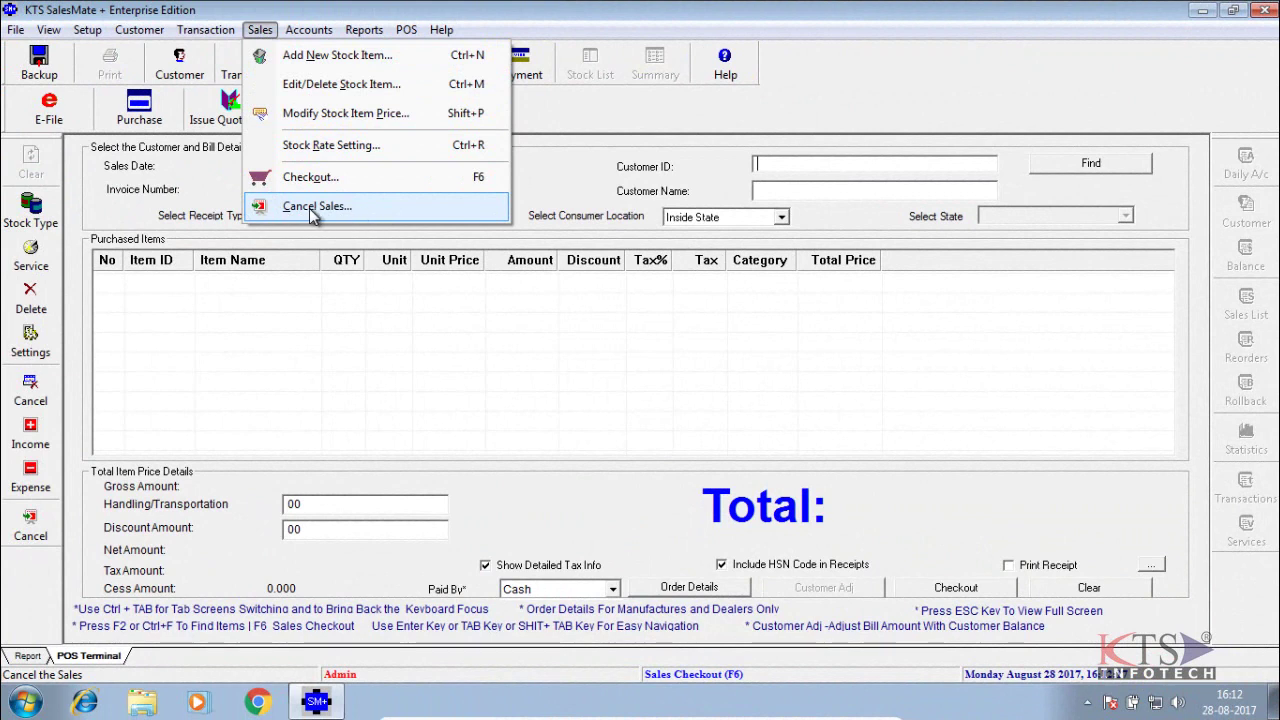
click(393, 214)
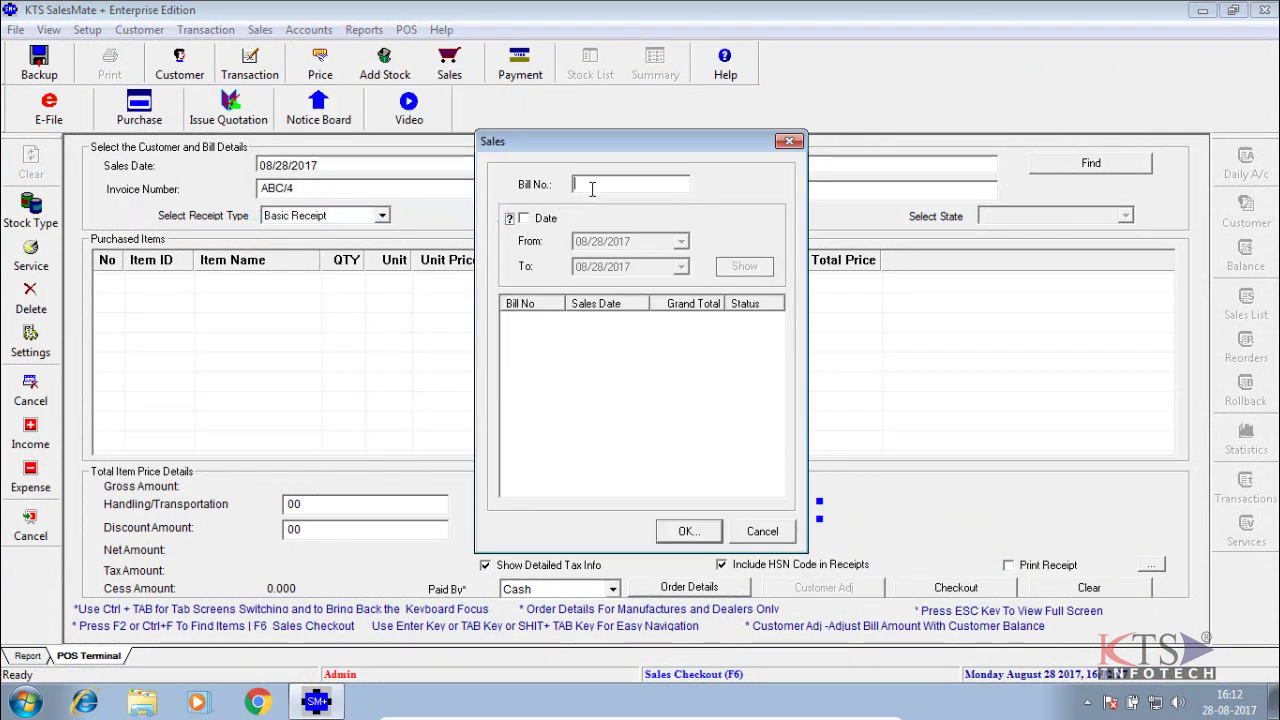
text(ABC)
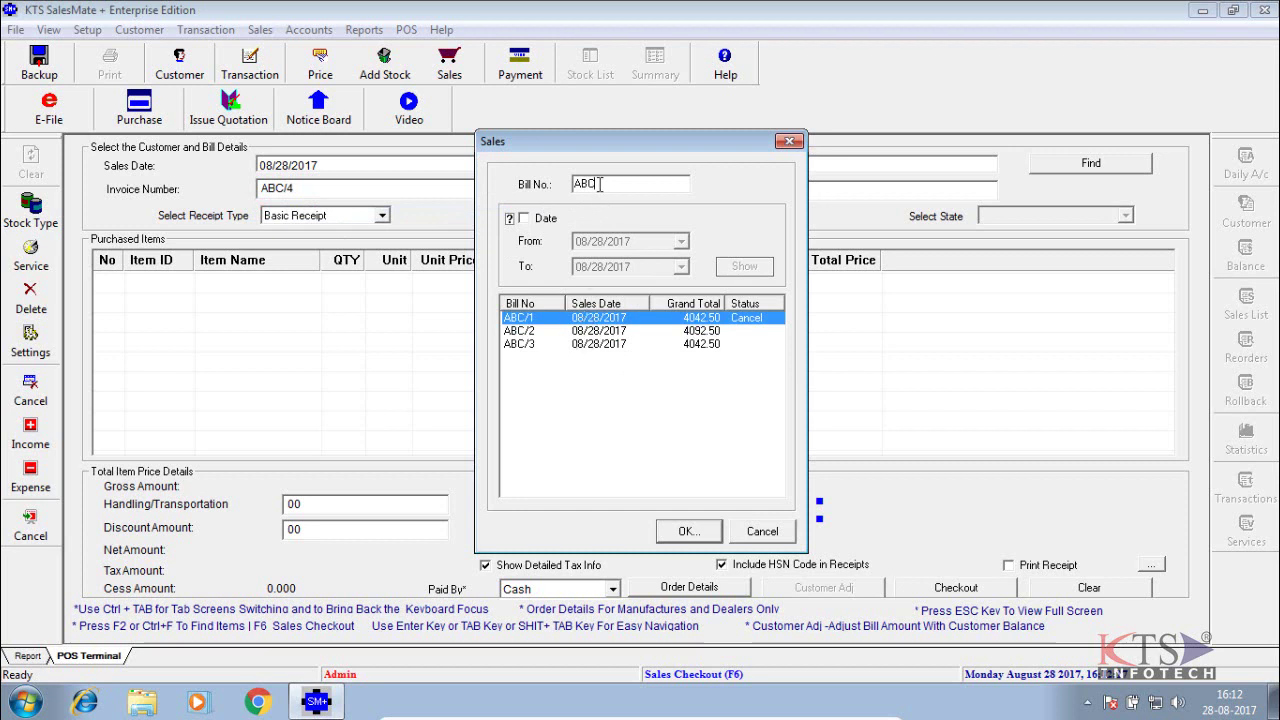
drag(559, 184, 594, 181)
key(BackSpace)
click(547, 218)
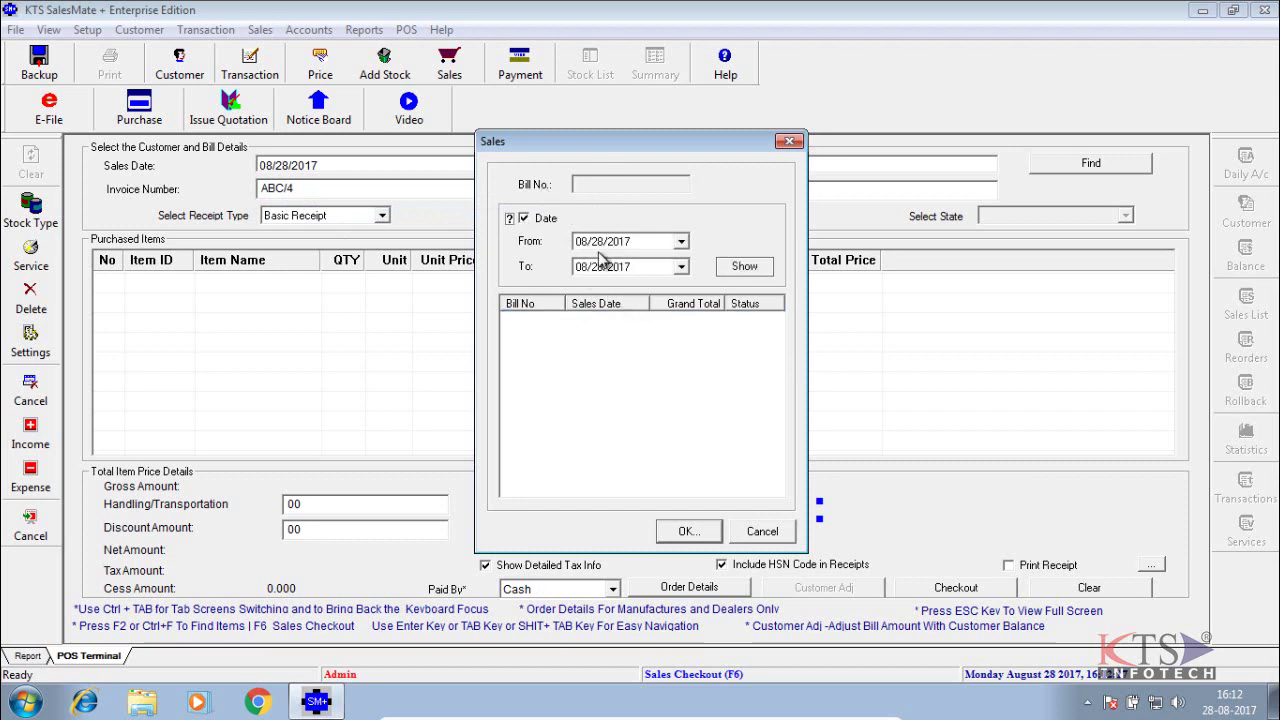
click(757, 268)
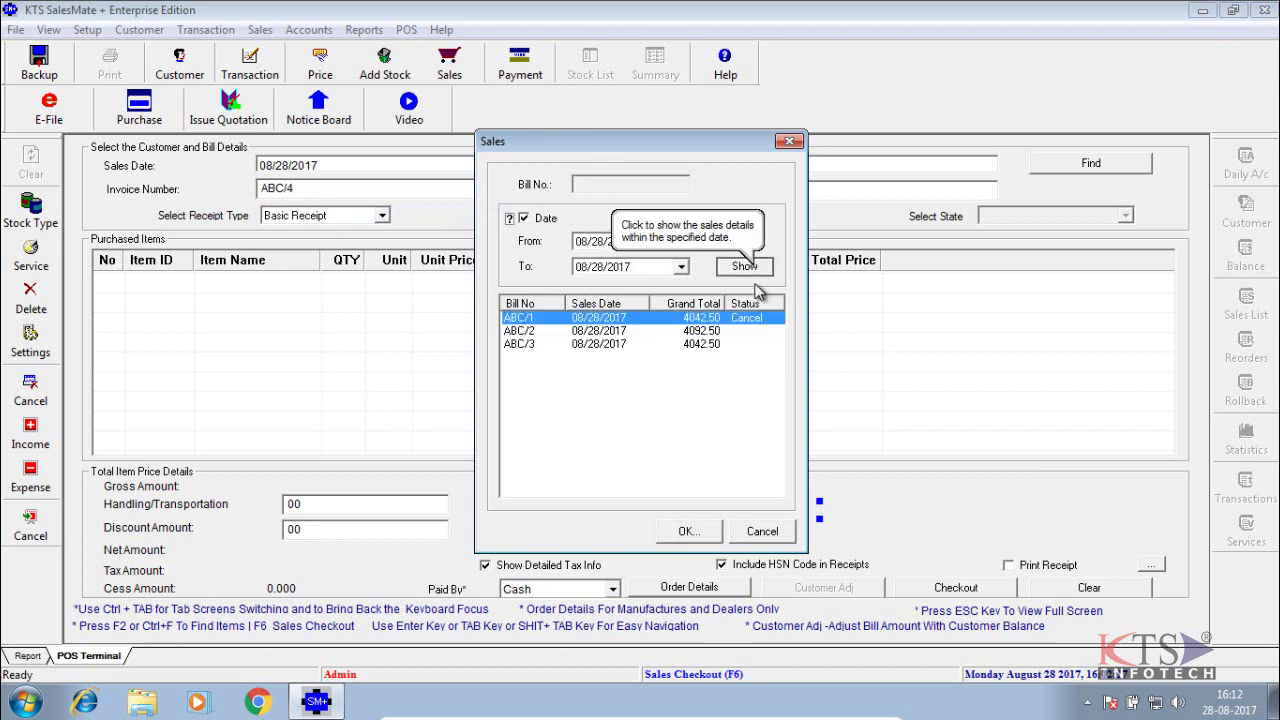
click(584, 344)
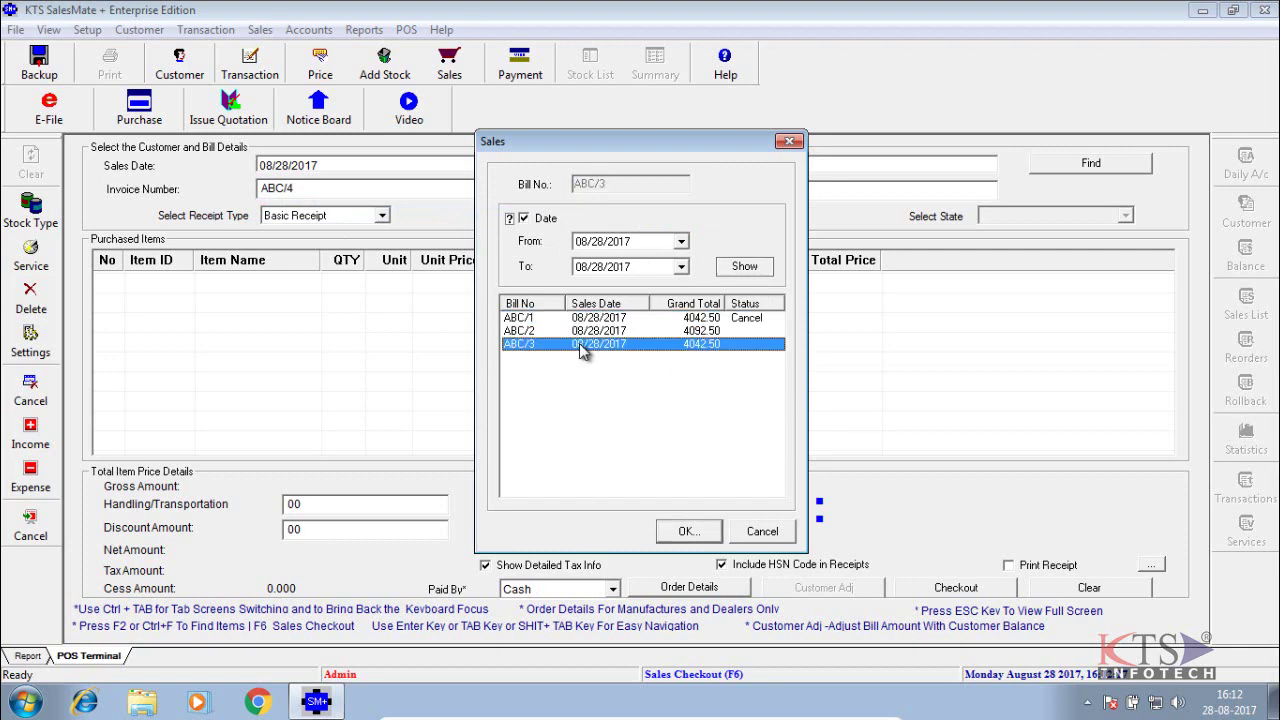
click(703, 537)
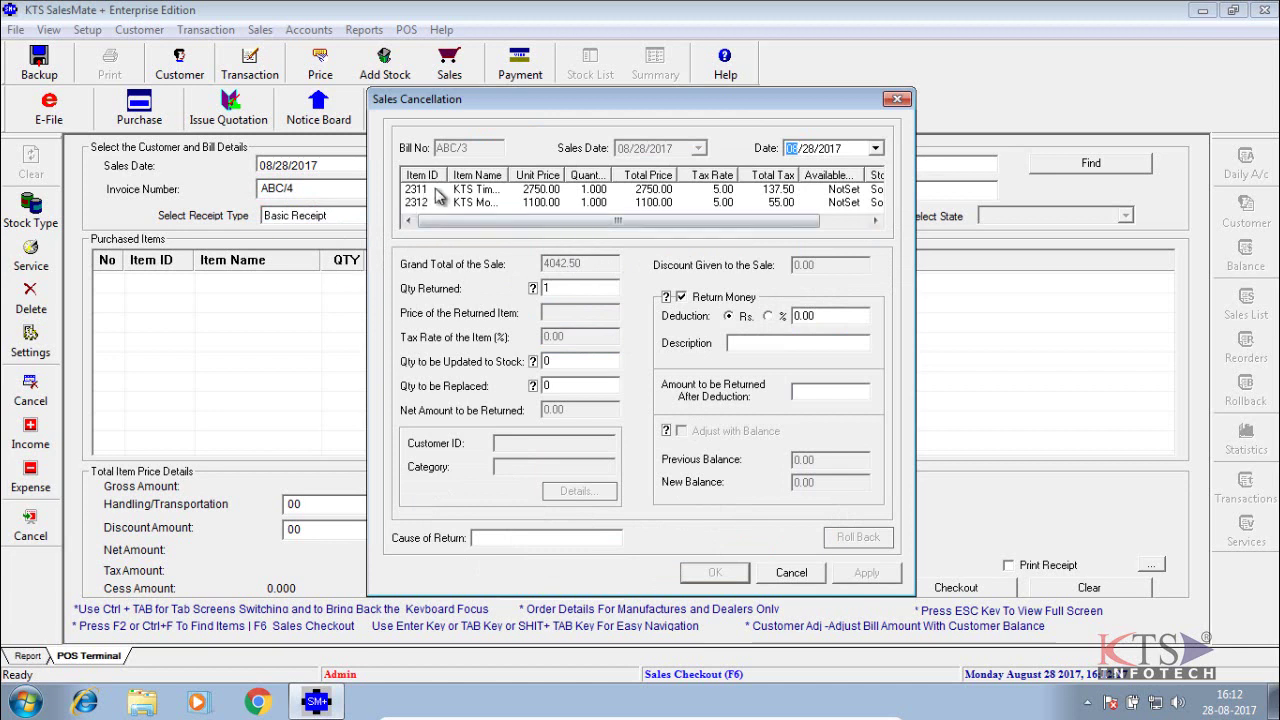
Roll back item 2312 with 1 unit returned, a 500 deduction and cause Complaint.
click(516, 208)
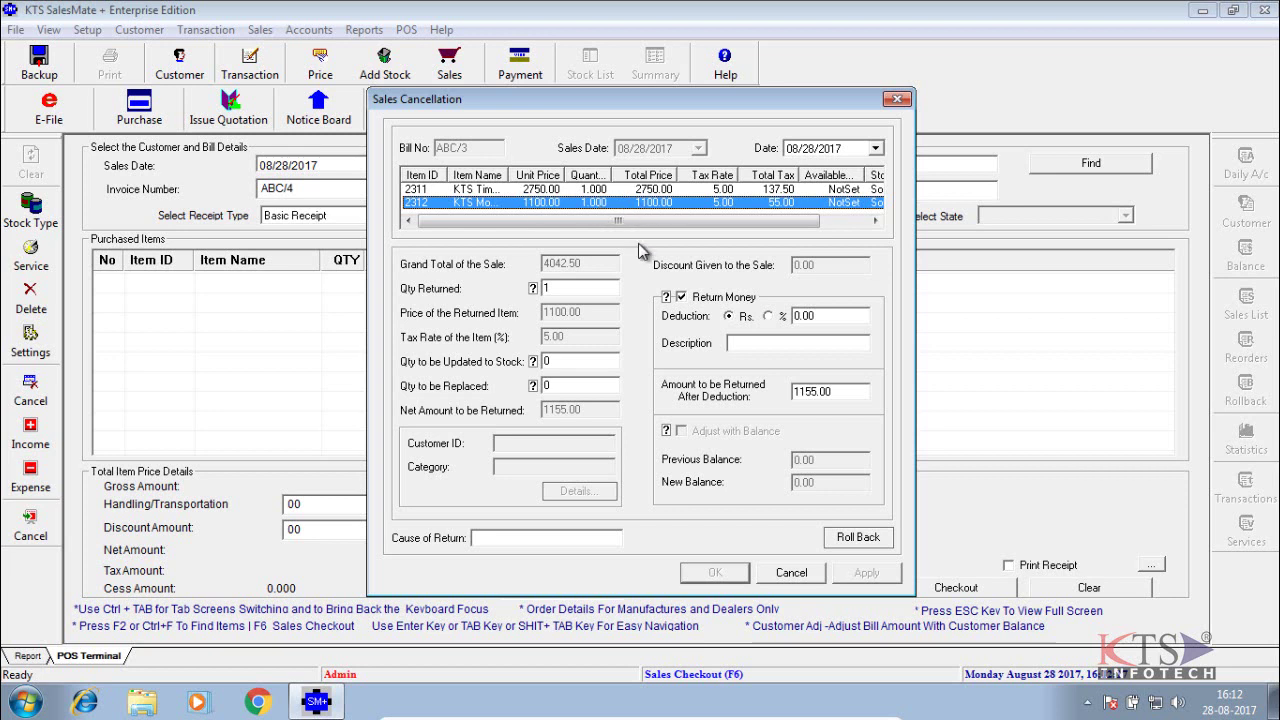
click(542, 284)
key(BackSpace)
text(1)
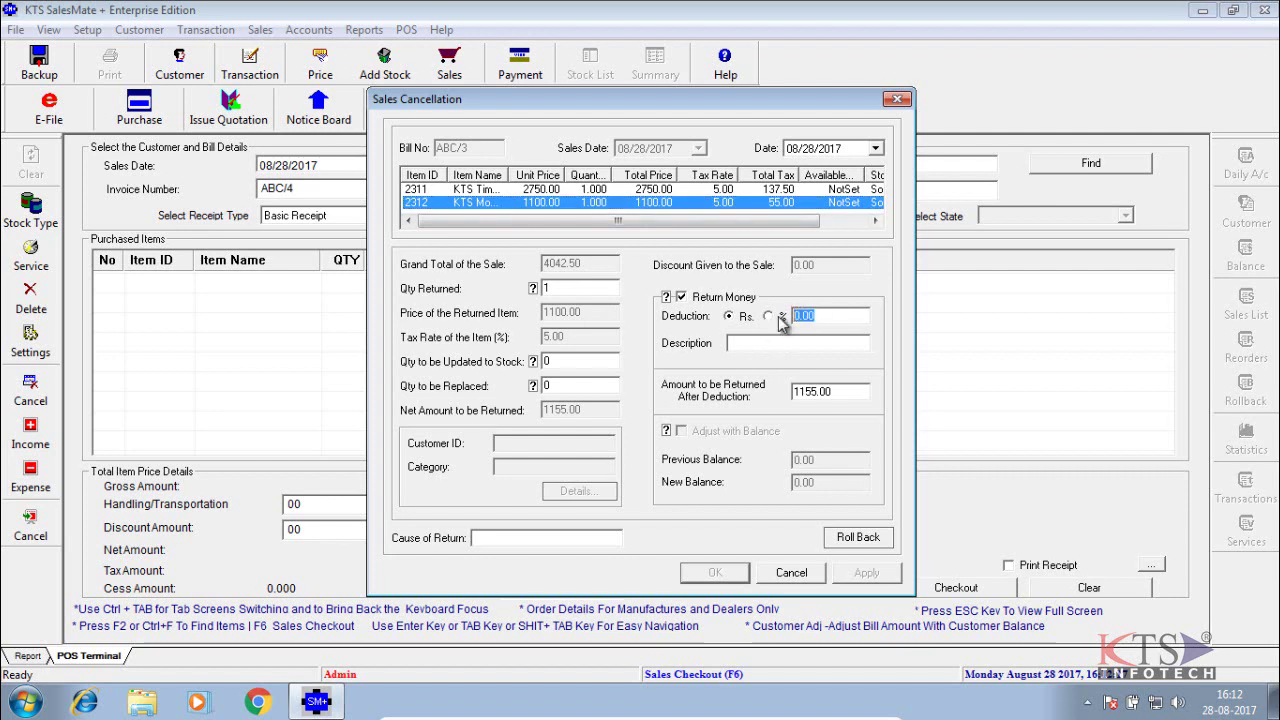
click(797, 316)
text(500)
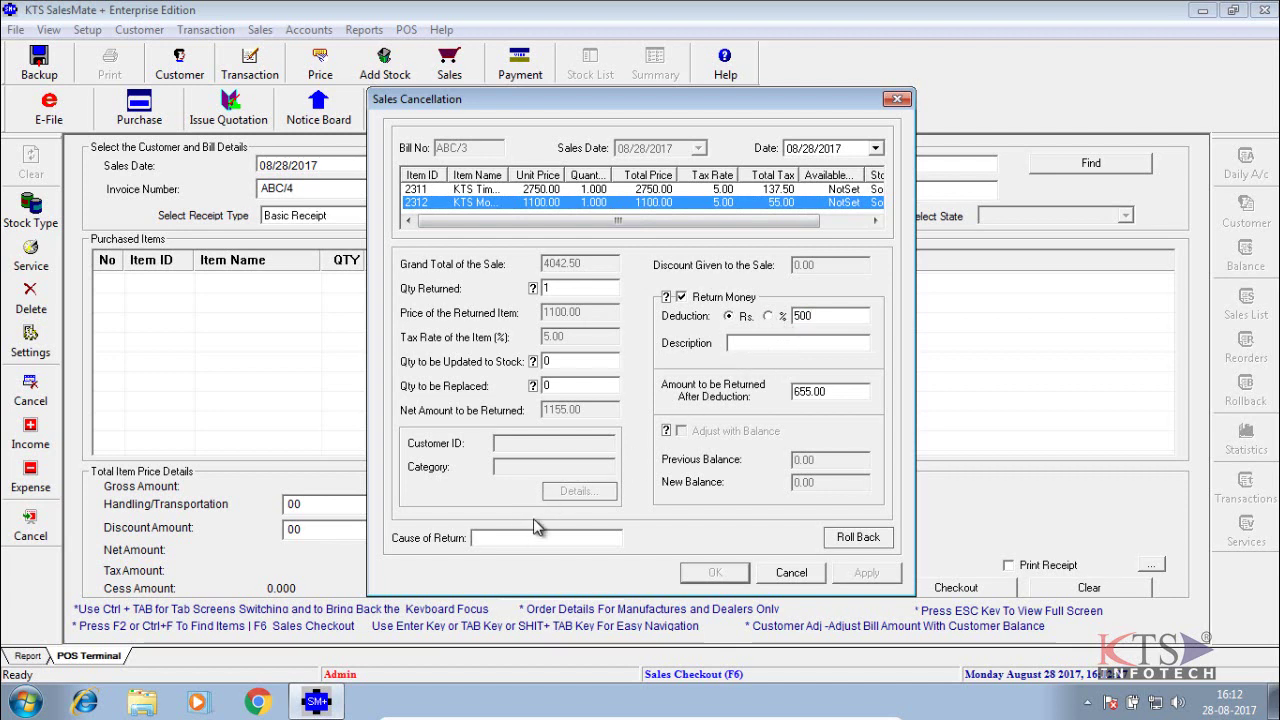
click(533, 538)
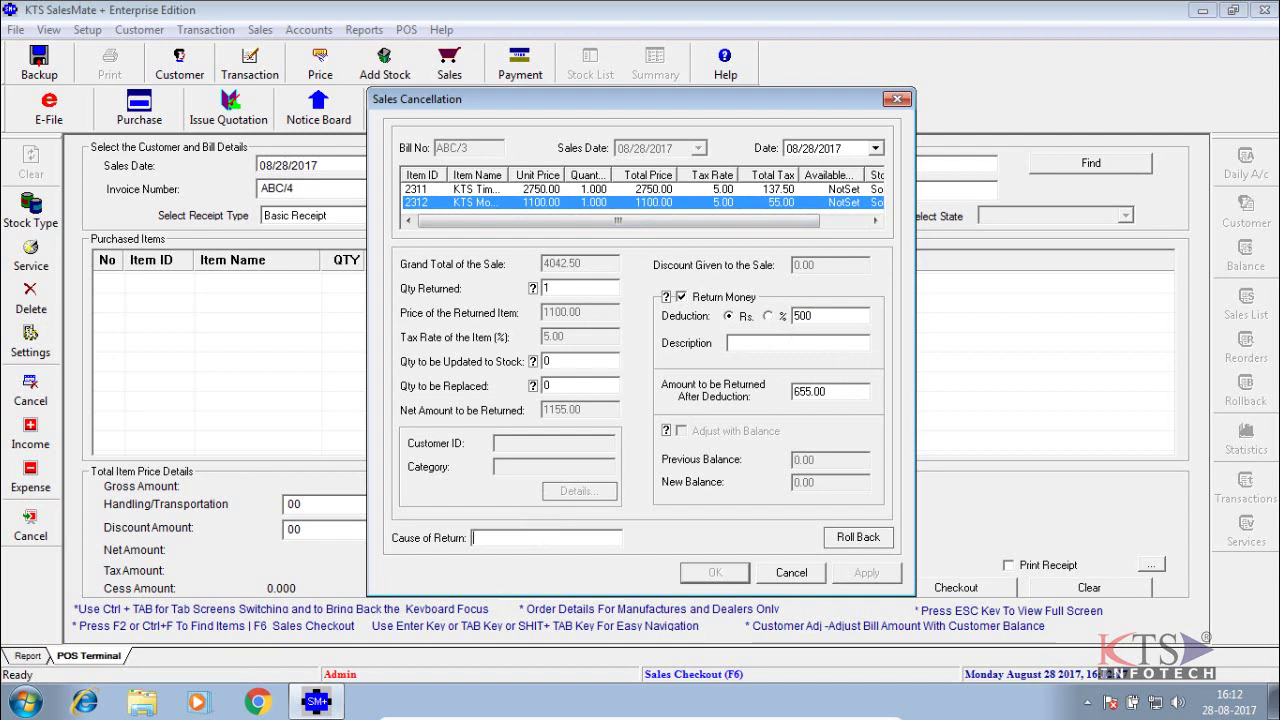
text(Complaint)
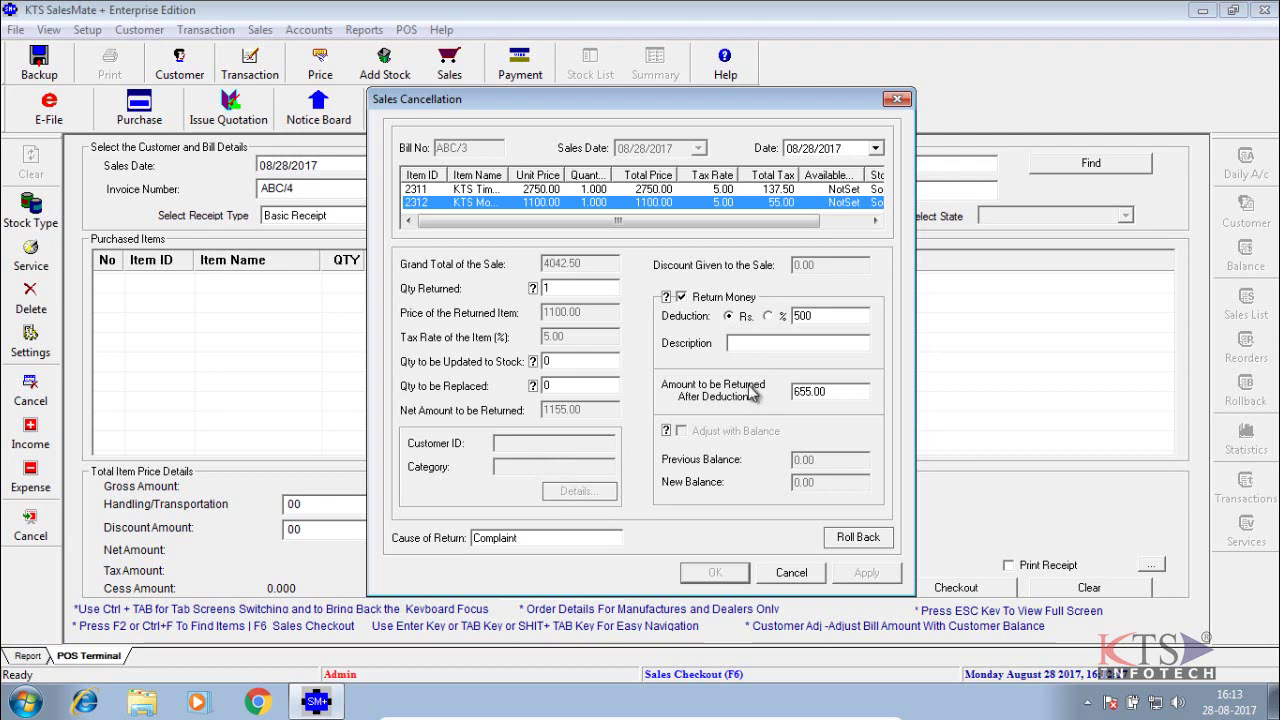
click(848, 540)
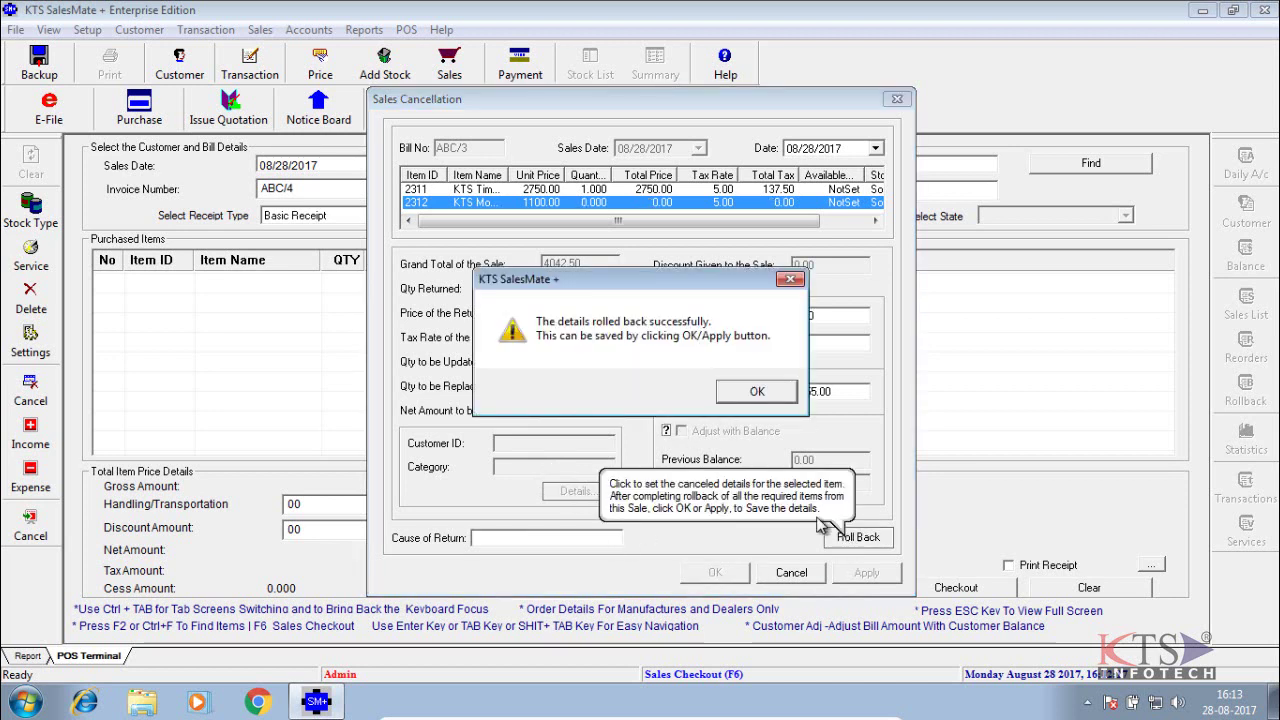